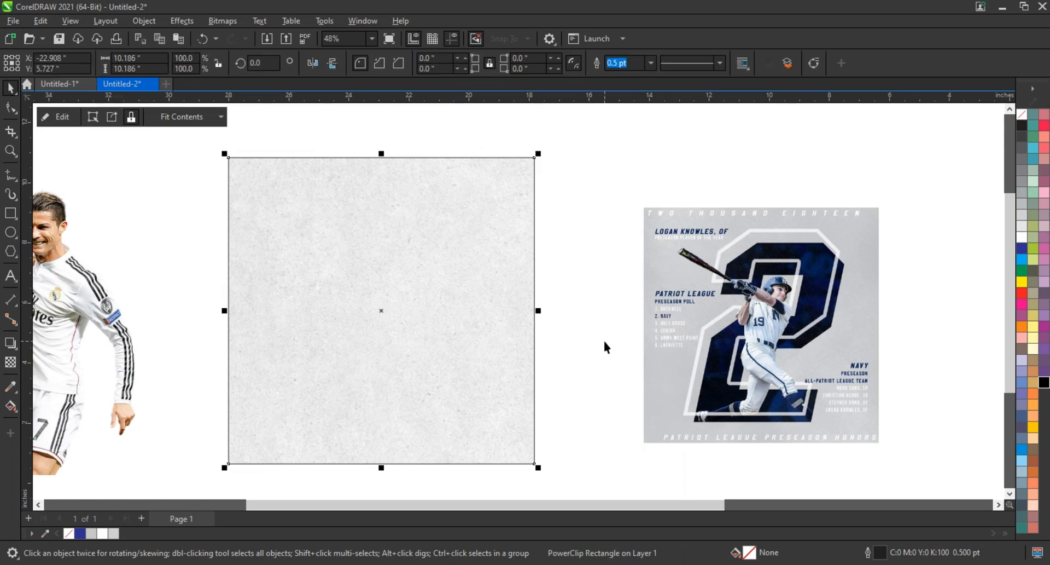
Tint the textured square with a 10% black fill after trying darker grays.
{"action": "left_click", "coordinate": [1021, 183]}
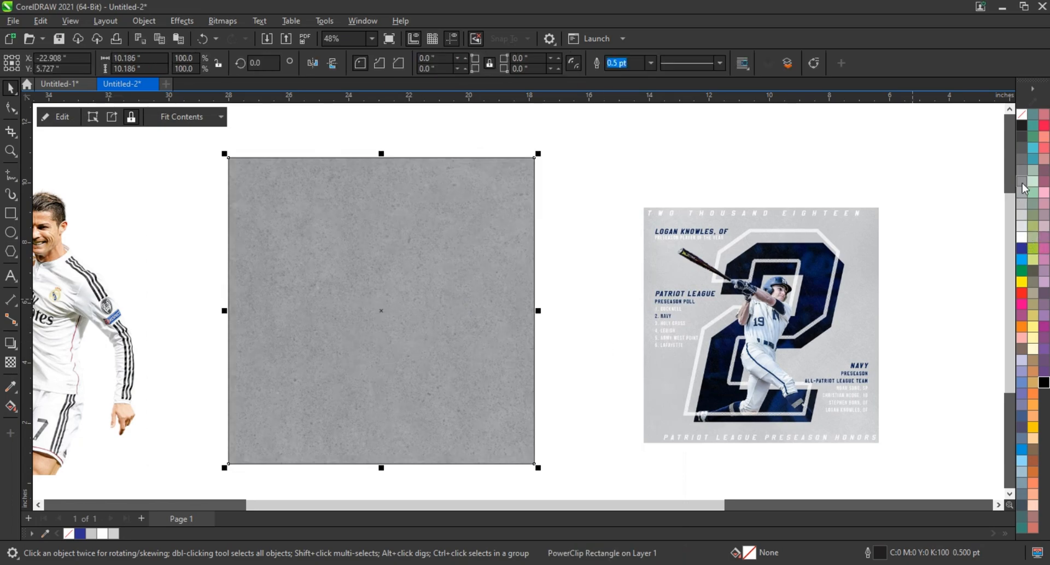
{"action": "left_click", "coordinate": [1021, 192]}
{"action": "left_click", "coordinate": [1022, 204]}
{"action": "left_click", "coordinate": [1022, 214]}
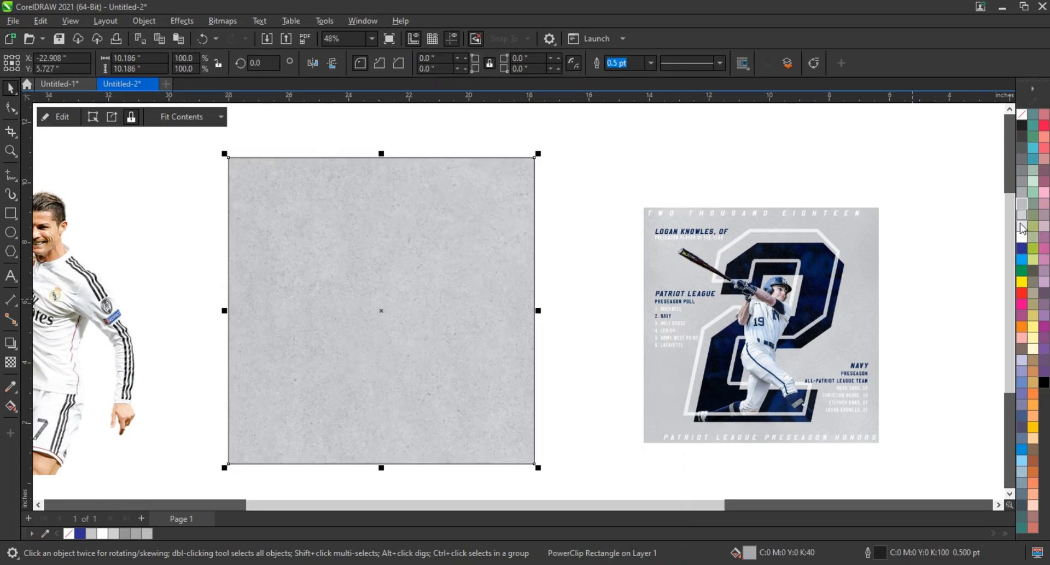
{"action": "left_click", "coordinate": [572, 308]}
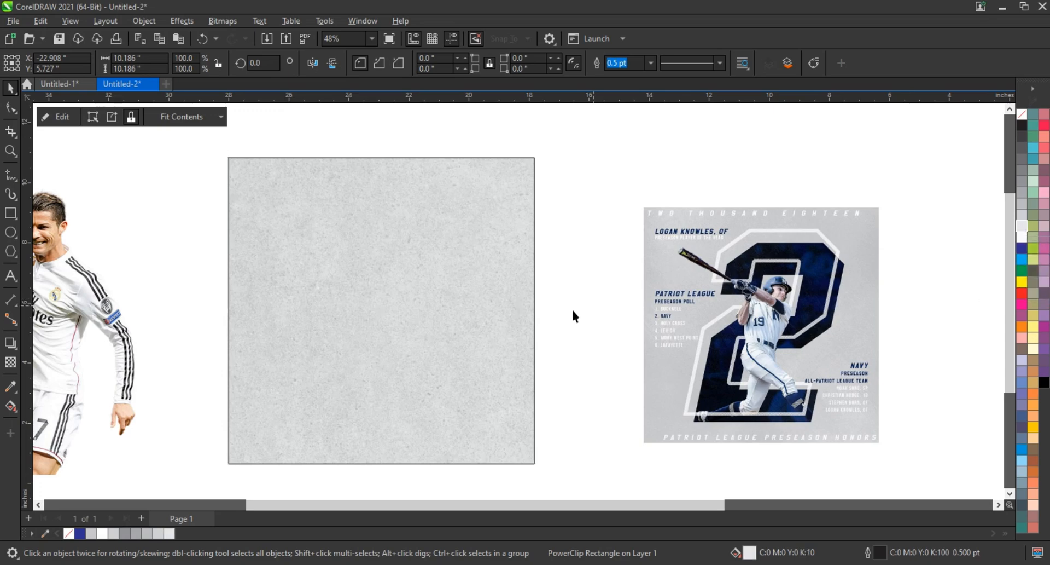
Add the artistic text "7" on the textured square and enlarge it to about 3.5 by 5.4 inches.
{"action": "left_click", "coordinate": [413, 311]}
{"action": "key", "text": "shift+F2"}
{"action": "key", "text": "Escape"}
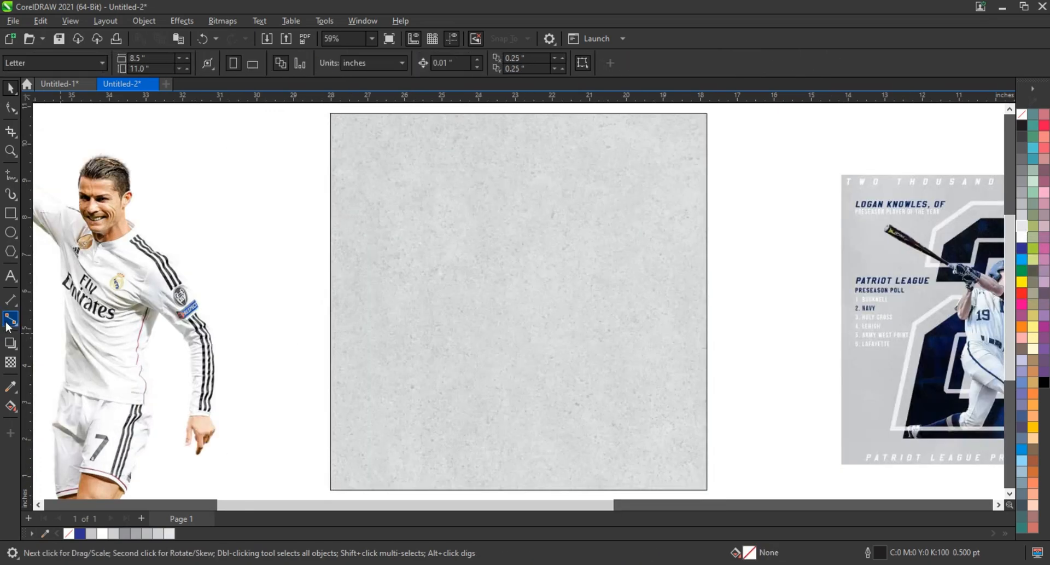
{"action": "left_click", "coordinate": [11, 276]}
{"action": "left_click", "coordinate": [487, 397]}
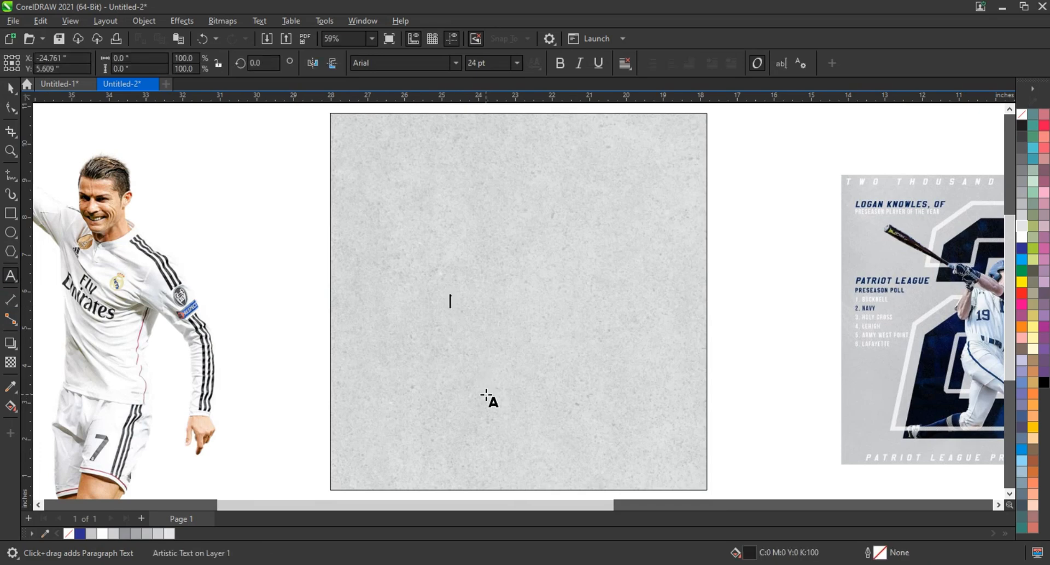
{"action": "type", "text": "7"}
{"action": "key", "text": "Escape"}
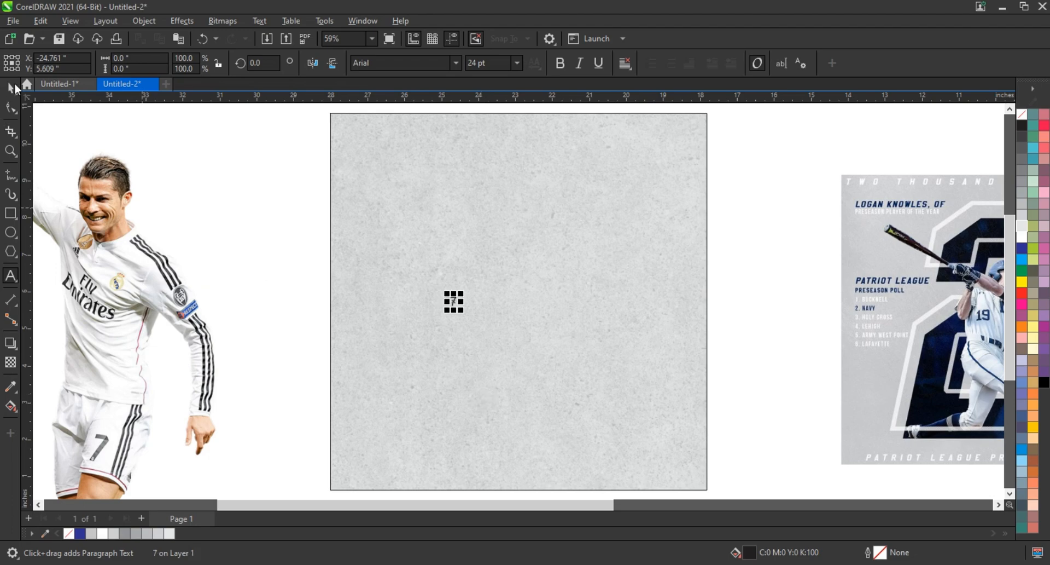
{"action": "left_click", "coordinate": [11, 88]}
{"action": "left_click_drag", "start_coordinate": [464, 313], "coordinate": [559, 421]}
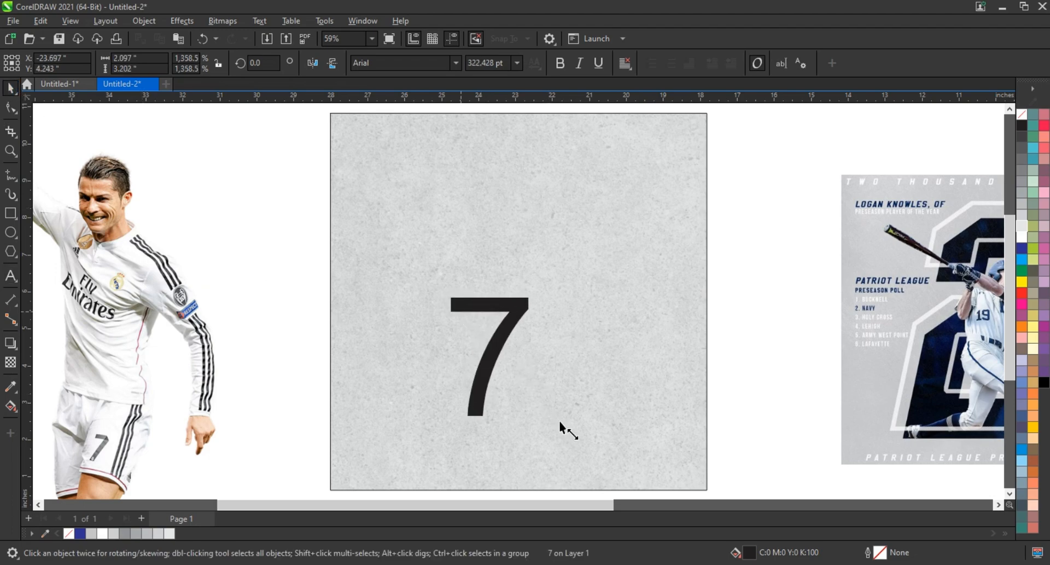
{"action": "left_click_drag", "start_coordinate": [531, 298], "coordinate": [605, 215]}
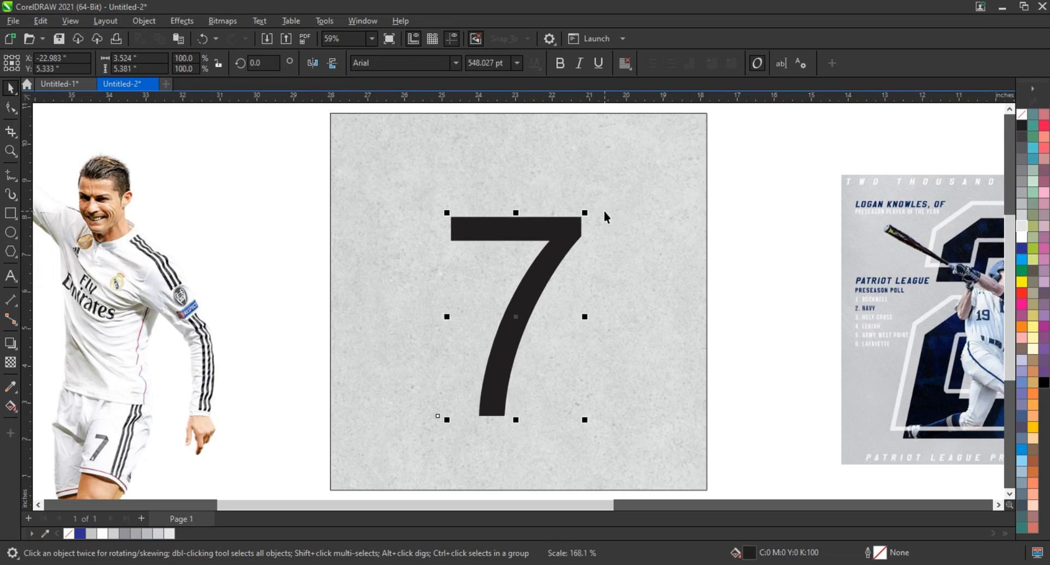
Set the 7's font to Superstar M54 and convert it to curves.
{"action": "left_click", "coordinate": [457, 64]}
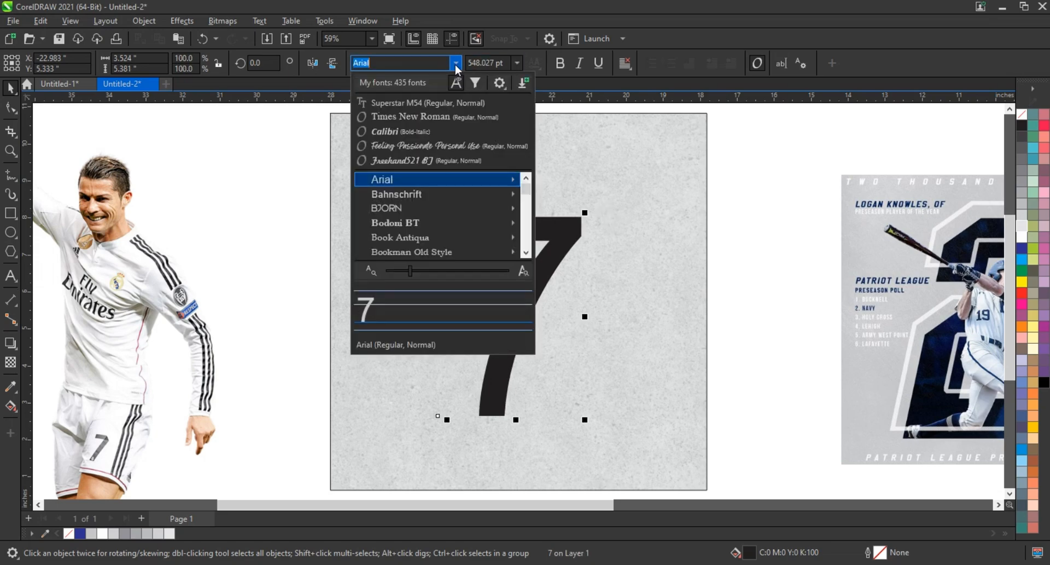
{"action": "left_click", "coordinate": [438, 102]}
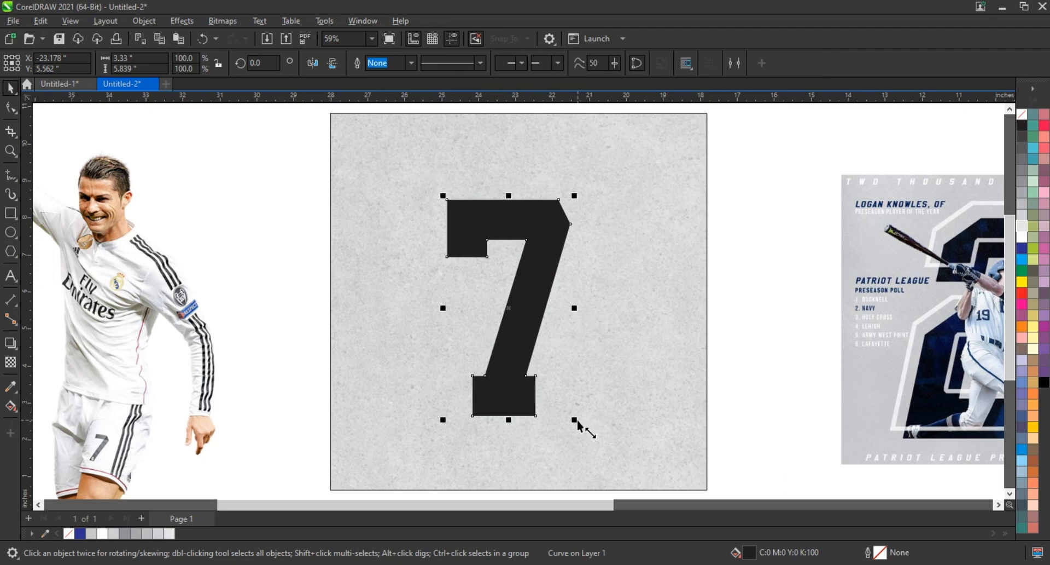
Center the 7 on the textured square and scale it to about 4 by 7 inches.
{"action": "mouse_move", "coordinate": [582, 423]}
{"action": "left_mouse_down"}
{"action": "mouse_move", "coordinate": [600, 441]}
{"action": "mouse_move", "coordinate": [591, 436]}
{"action": "left_mouse_up"}
{"action": "left_click", "coordinate": [615, 400], "text": "shift"}
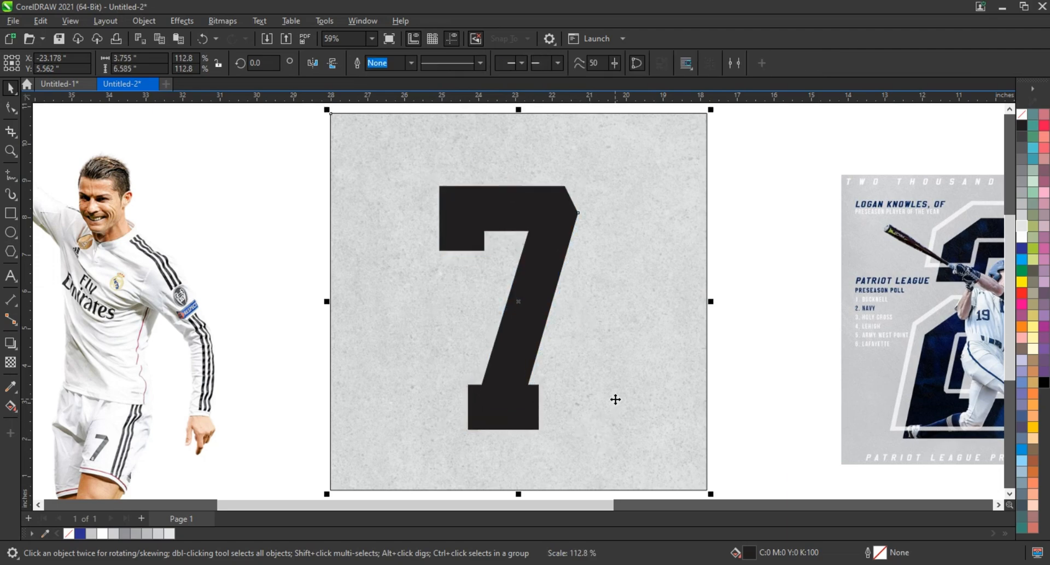
{"action": "key", "text": "c"}
{"action": "key", "text": "e"}
{"action": "key", "text": "Escape"}
{"action": "left_click", "coordinate": [591, 191]}
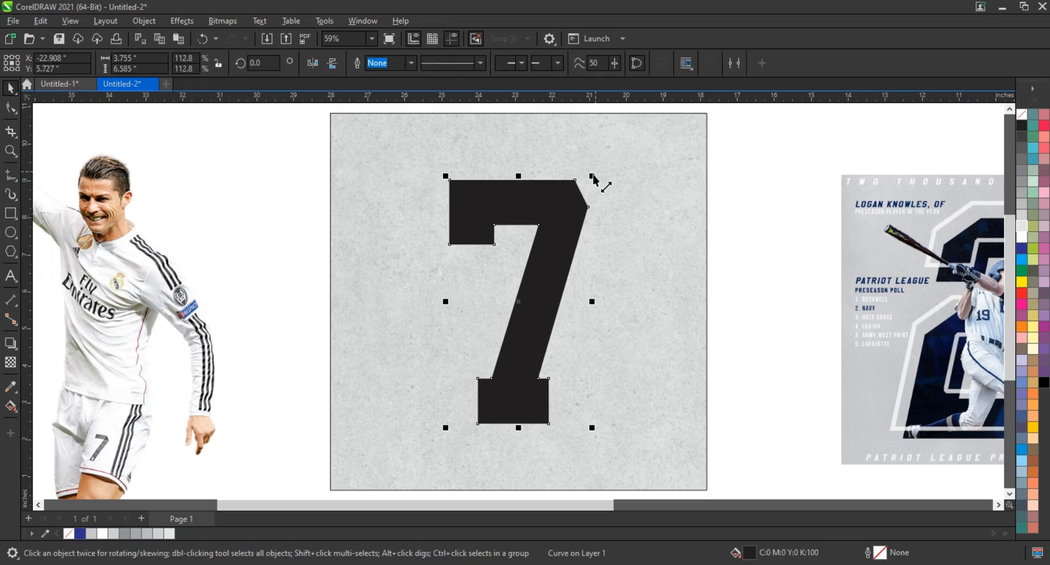
{"action": "mouse_move", "coordinate": [598, 172]}
{"action": "left_mouse_down"}
{"action": "mouse_move", "coordinate": [609, 180]}
{"action": "mouse_move", "coordinate": [602, 171]}
{"action": "left_mouse_up"}
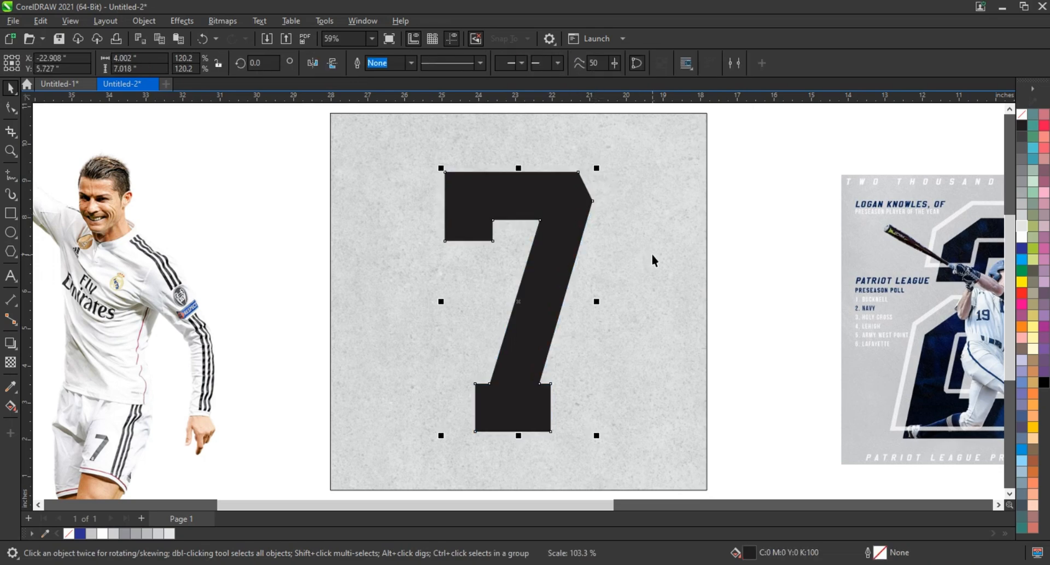
Give the 7 a 12 pt red outline.
{"action": "left_click", "coordinate": [653, 255]}
{"action": "left_click", "coordinate": [582, 219]}
{"action": "key", "text": "shift+F2"}
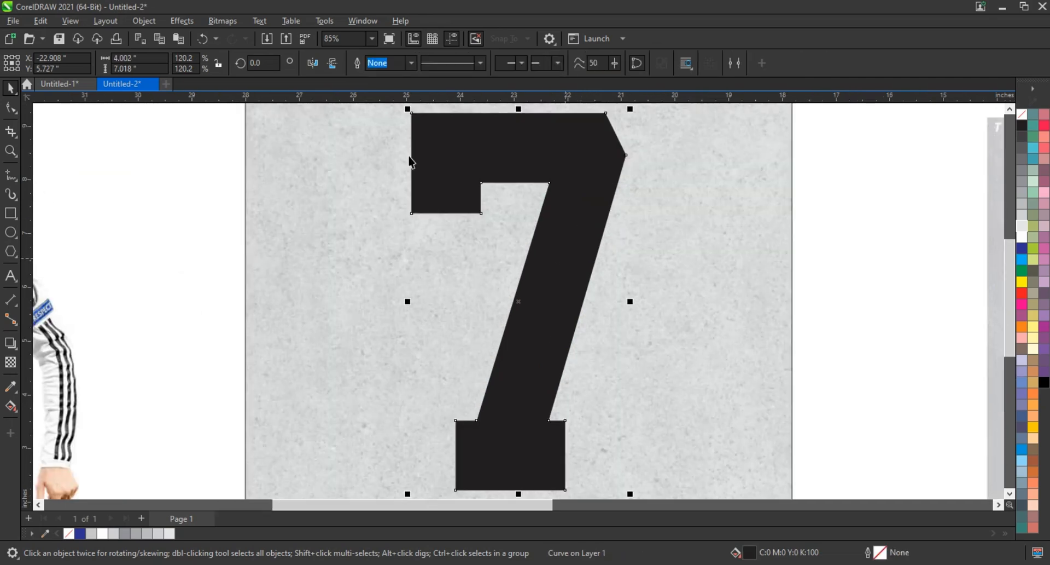
{"action": "left_click", "coordinate": [412, 64]}
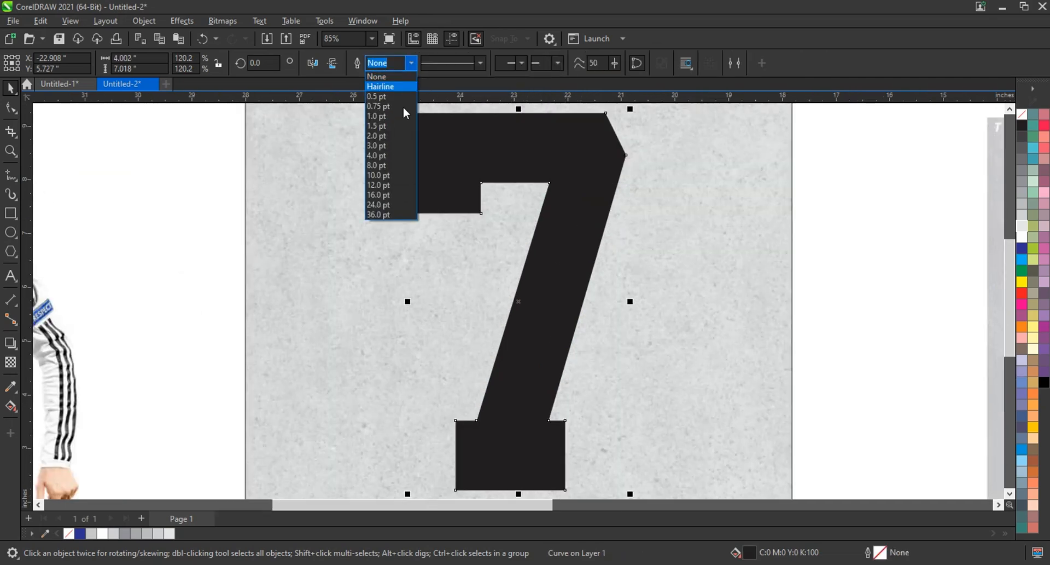
{"action": "left_click", "coordinate": [394, 185]}
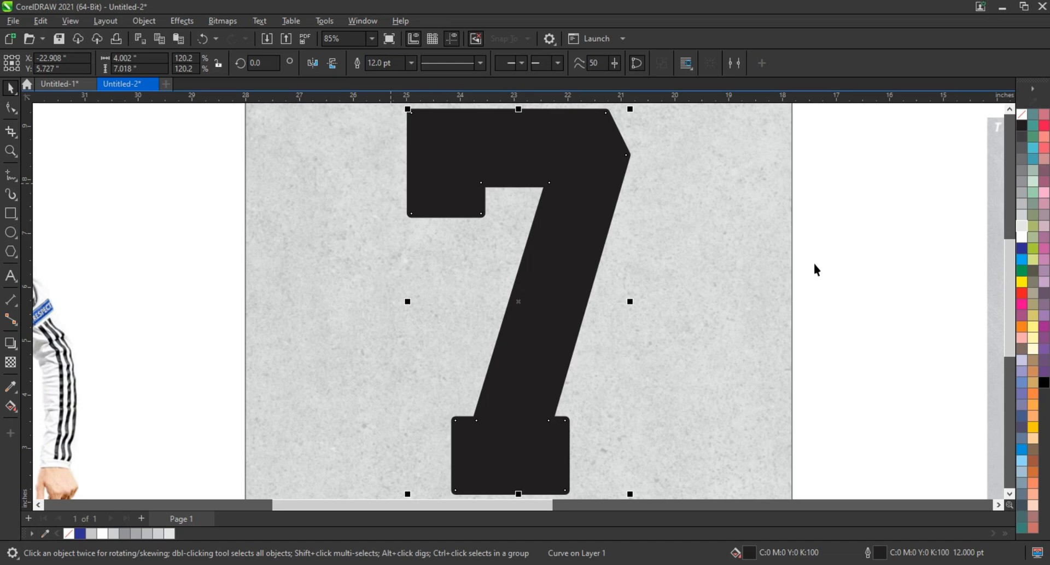
{"action": "right_click", "coordinate": [1022, 293]}
{"action": "left_click", "coordinate": [979, 301]}
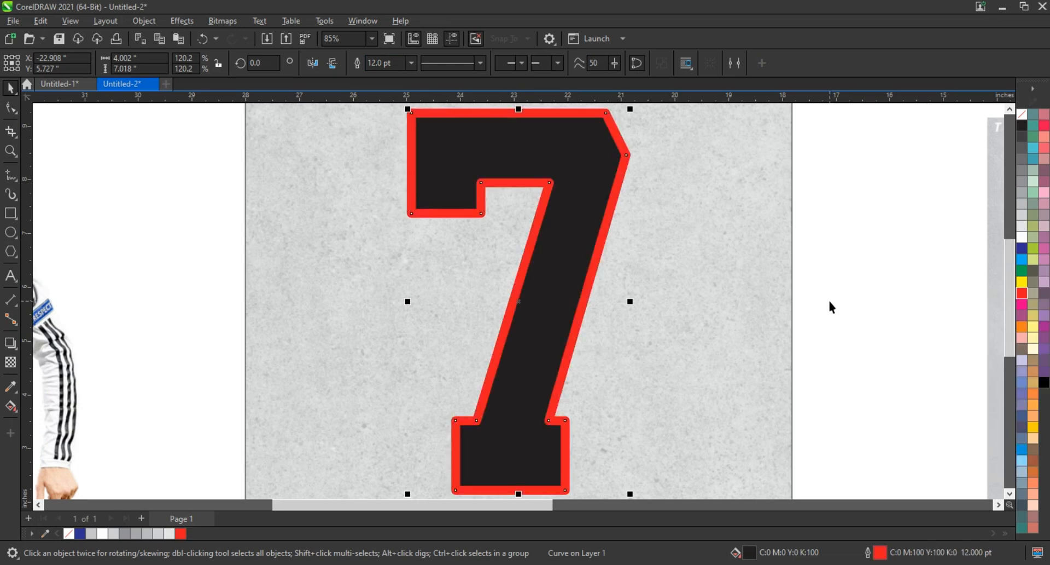
Thin the 7's red outline to 10 pt and finally to 9 pt.
{"action": "scroll", "coordinate": [832, 306], "scroll_direction": "down", "scroll_amount": 1}
{"action": "double_click", "coordinate": [372, 60]}
{"action": "type", "text": "10"}
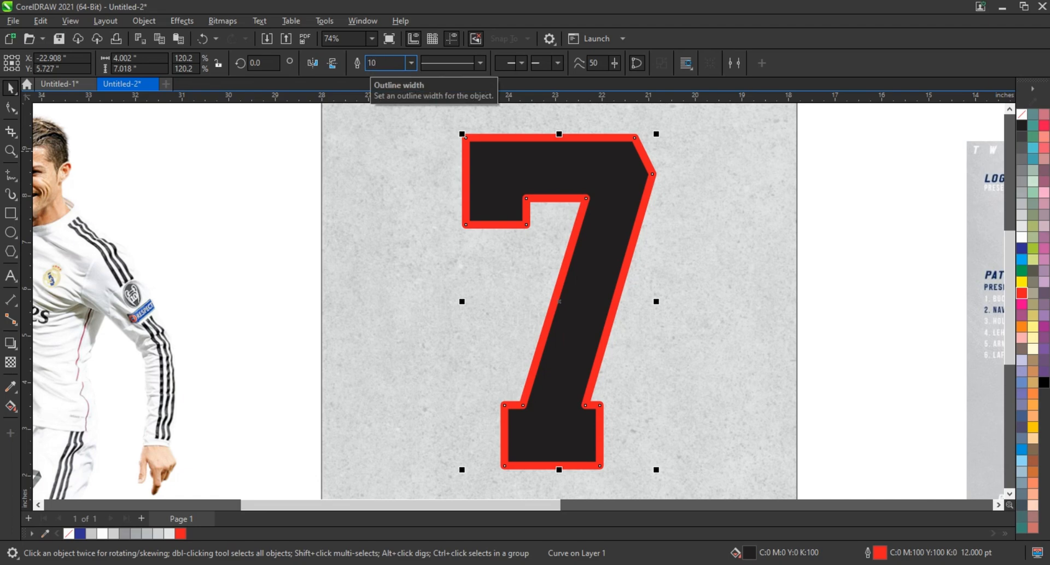
{"action": "key", "text": "Return"}
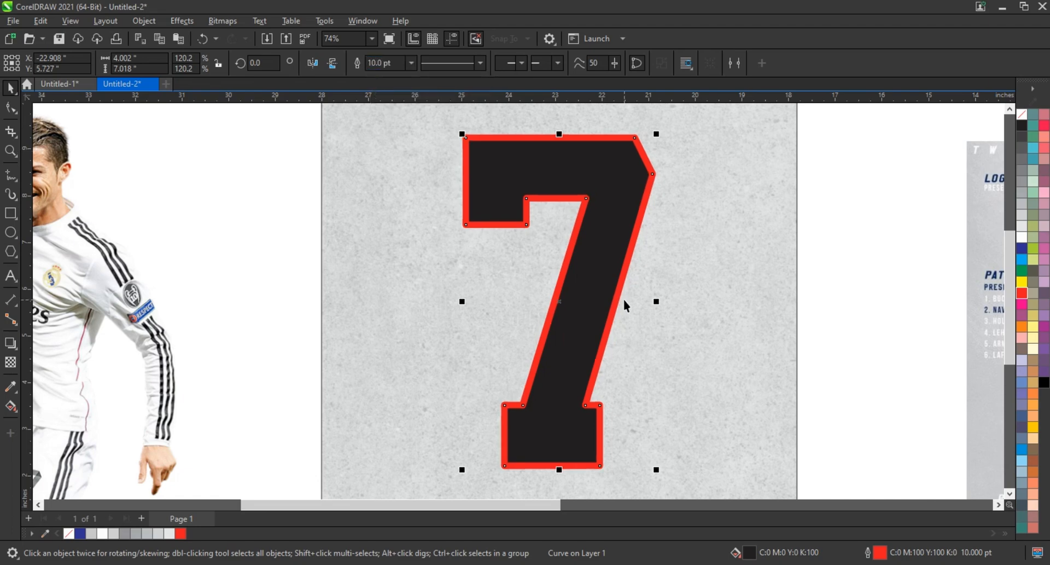
{"action": "double_click", "coordinate": [366, 64]}
{"action": "type", "text": "9"}
{"action": "key", "text": "Return"}
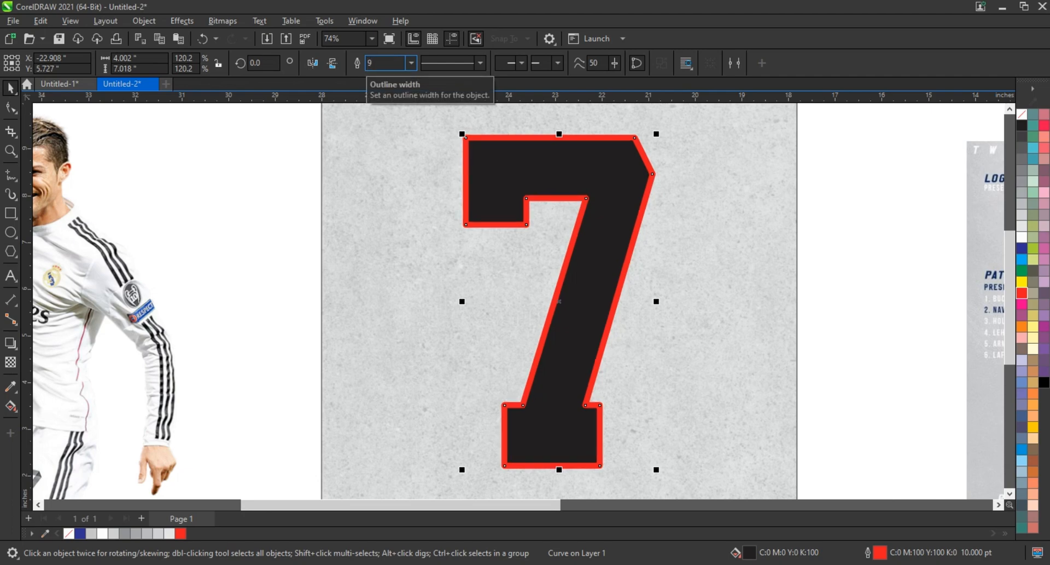
Convert the 7's red outline into a separate object.
{"action": "left_click", "coordinate": [146, 22]}
{"action": "left_click", "coordinate": [204, 389]}
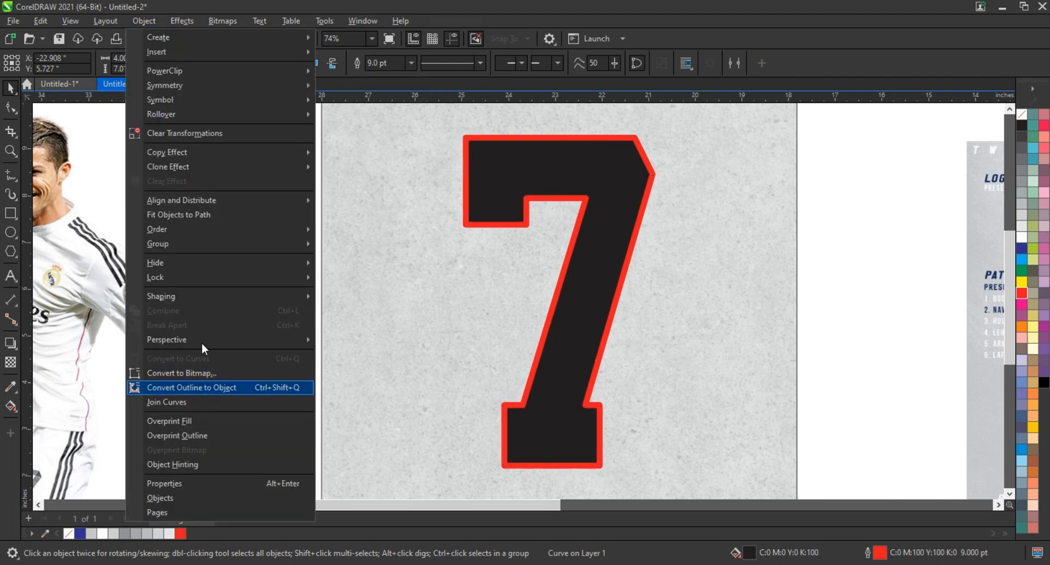
{"action": "left_click", "coordinate": [256, 335]}
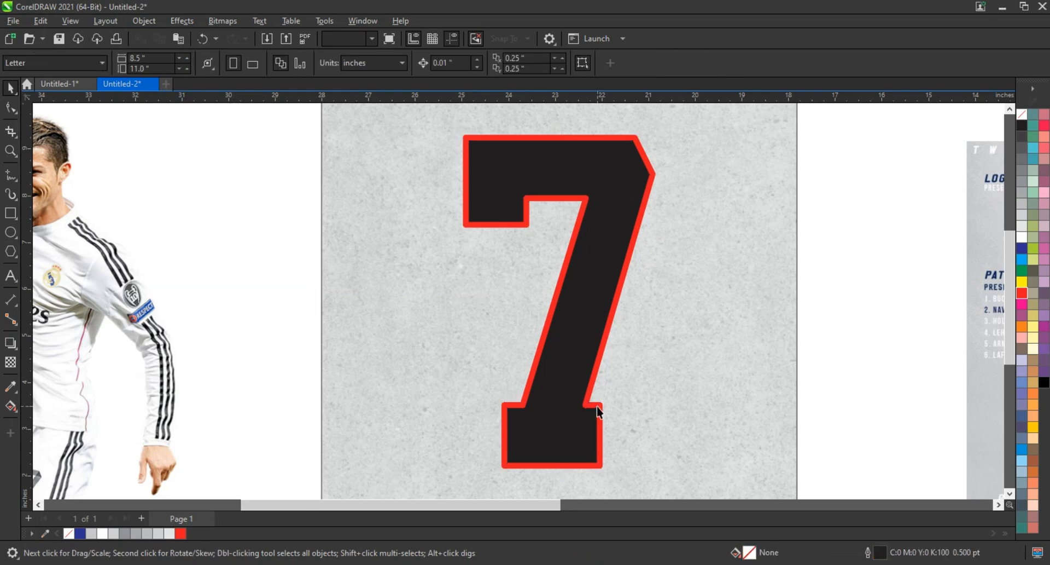
Try moving the separated red outline away from the 7 and undo the move.
{"action": "left_click", "coordinate": [600, 407]}
{"action": "left_click_drag", "start_coordinate": [600, 372], "coordinate": [668, 366]}
{"action": "key", "text": "ctrl+z"}
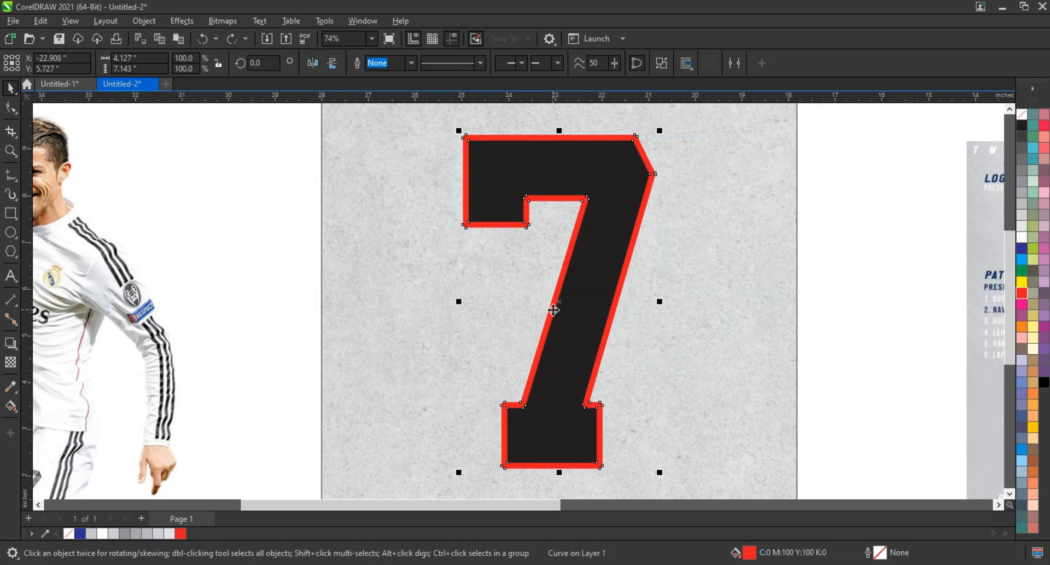
Offset the red outline from the black 7 by about 0.4 inch left and 0.33 inch up.
{"action": "left_click_drag", "start_coordinate": [554, 310], "coordinate": [508, 300]}
{"action": "scroll", "coordinate": [444, 345], "scroll_direction": "down", "scroll_amount": 2}
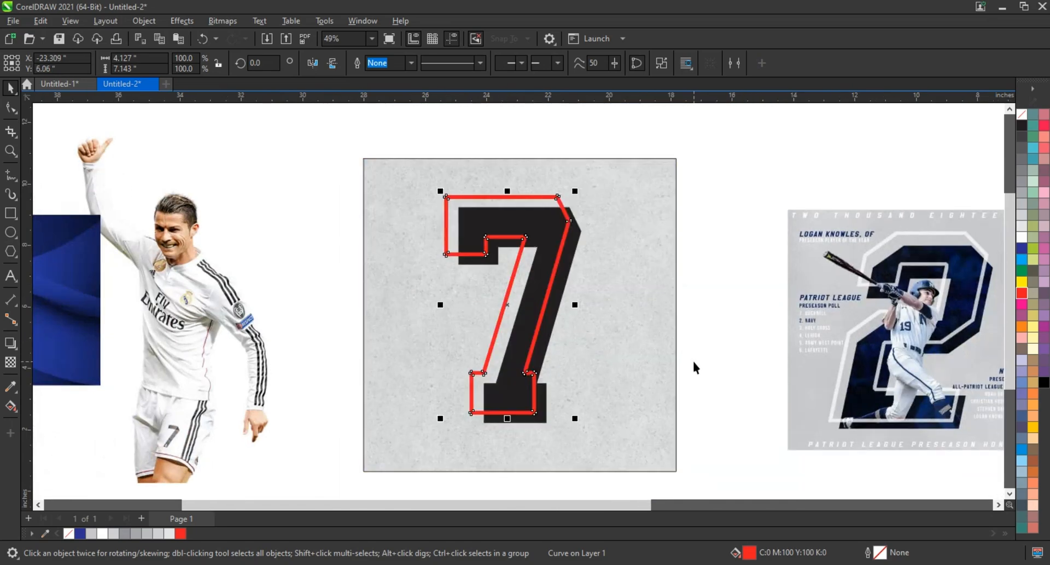
{"action": "left_click", "coordinate": [691, 372]}
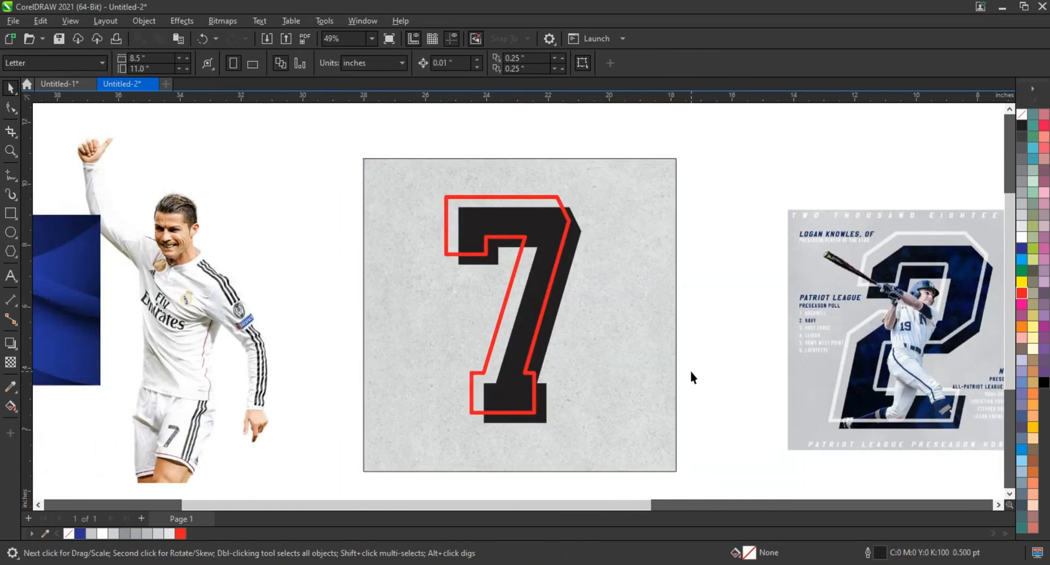
PowerClip the blue wave image inside the black 7.
{"action": "right_click", "coordinate": [94, 309]}
{"action": "left_click", "coordinate": [130, 366]}
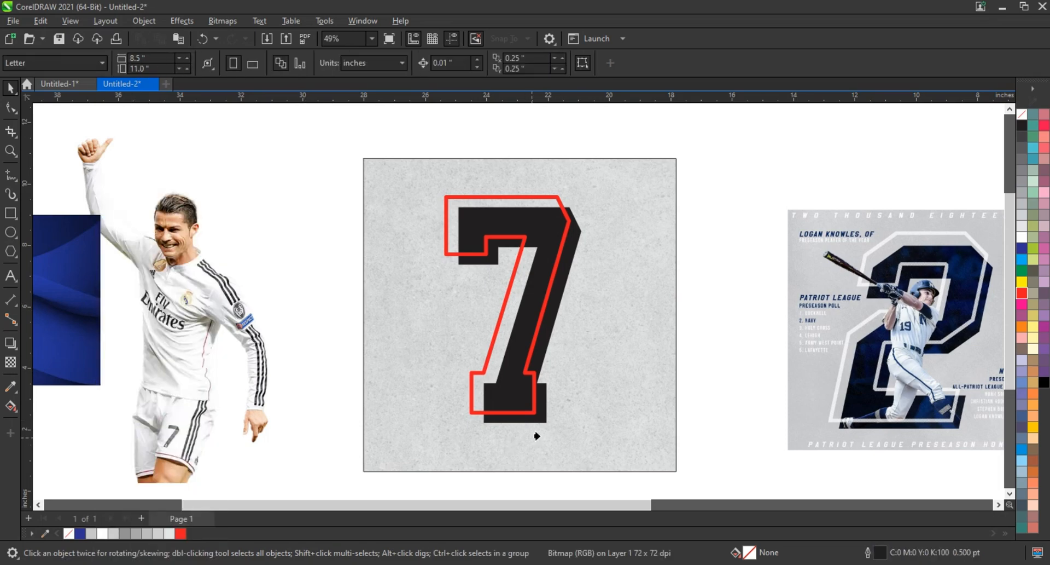
{"action": "left_click", "coordinate": [541, 410]}
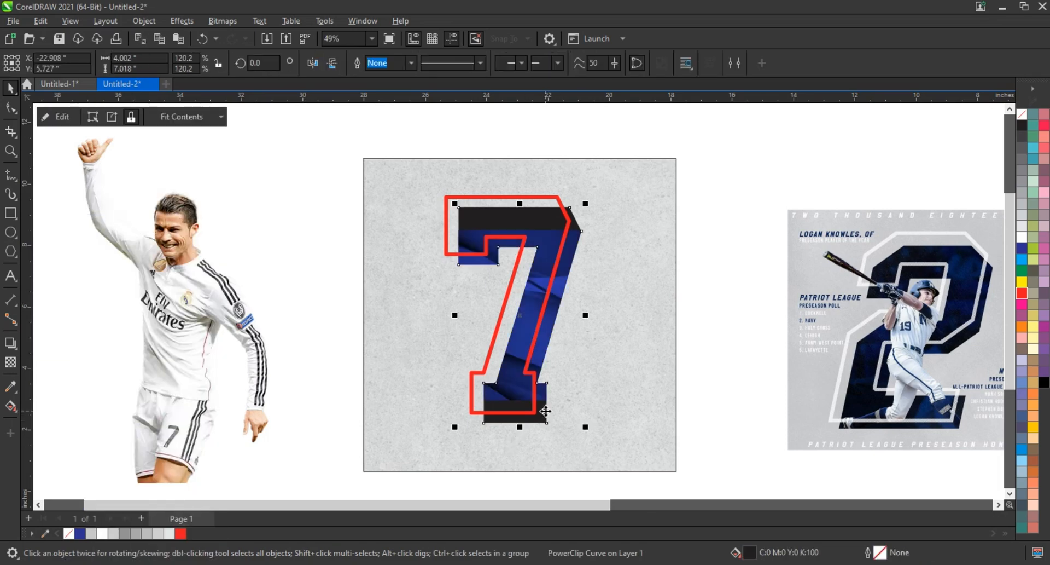
Edit the 7's PowerClip contents and enlarge the blue image to about 11.8 by 7.8 inches.
{"action": "right_click", "coordinate": [543, 412]}
{"action": "left_click", "coordinate": [594, 176]}
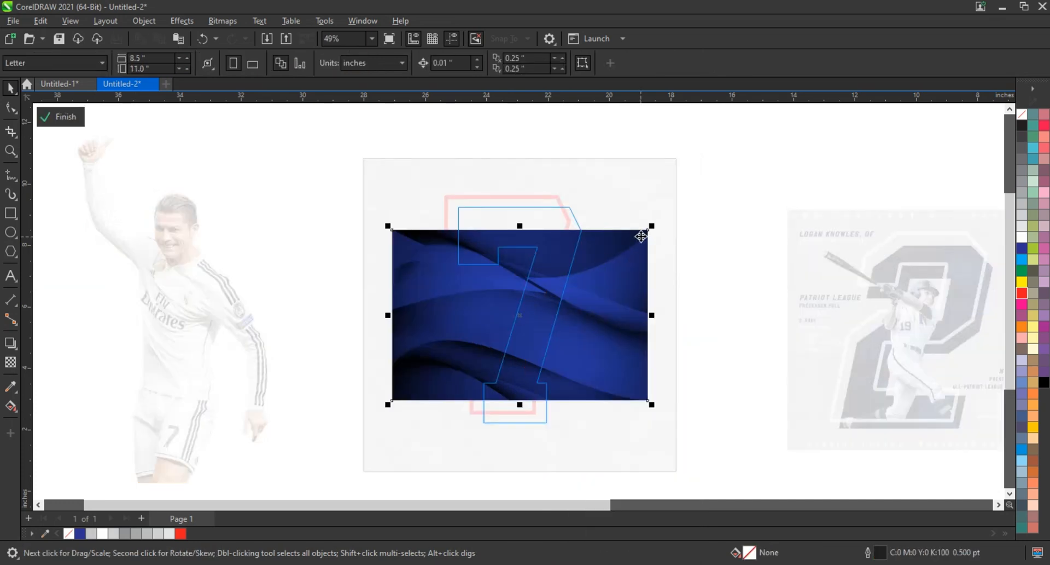
{"action": "left_click_drag", "start_coordinate": [649, 230], "coordinate": [770, 239]}
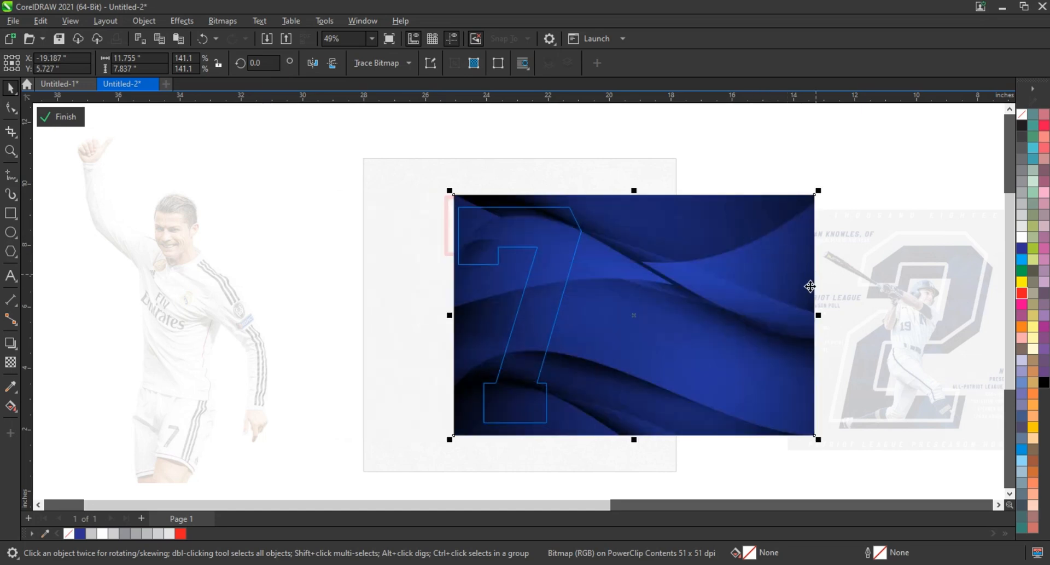
Mirror the blue image horizontally, shift it left to cover the whole 7, and finish editing the PowerClip.
{"action": "left_click", "coordinate": [313, 63]}
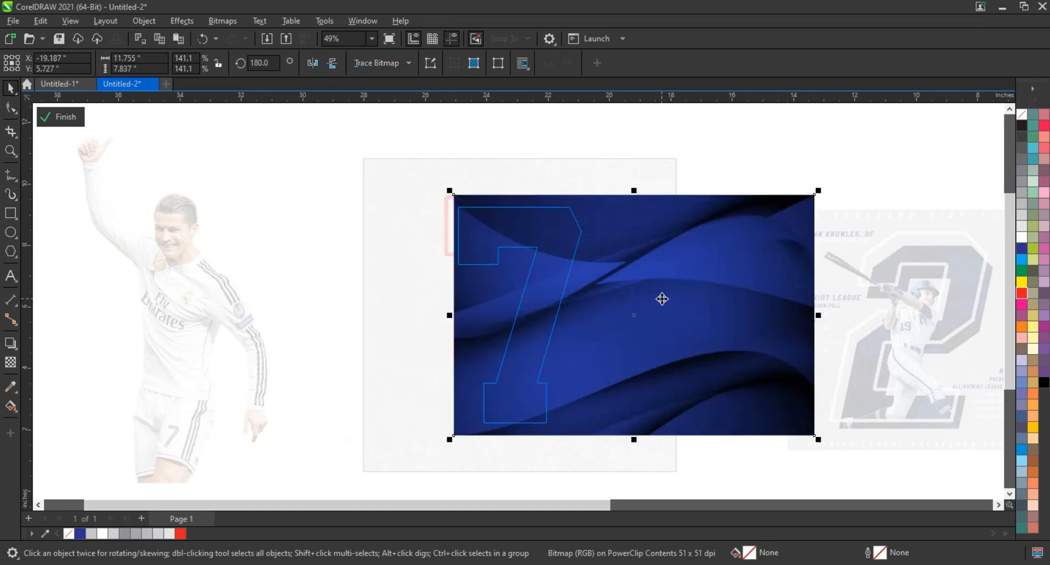
{"action": "left_click_drag", "start_coordinate": [661, 298], "coordinate": [436, 290]}
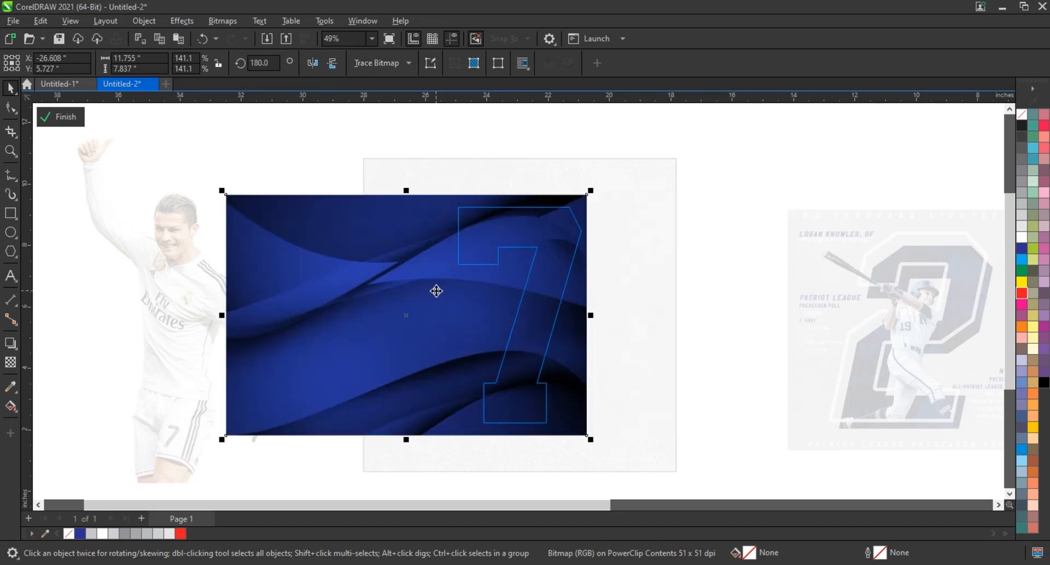
{"action": "left_click", "coordinate": [702, 301], "text": "ctrl"}
{"action": "left_click", "coordinate": [701, 301]}
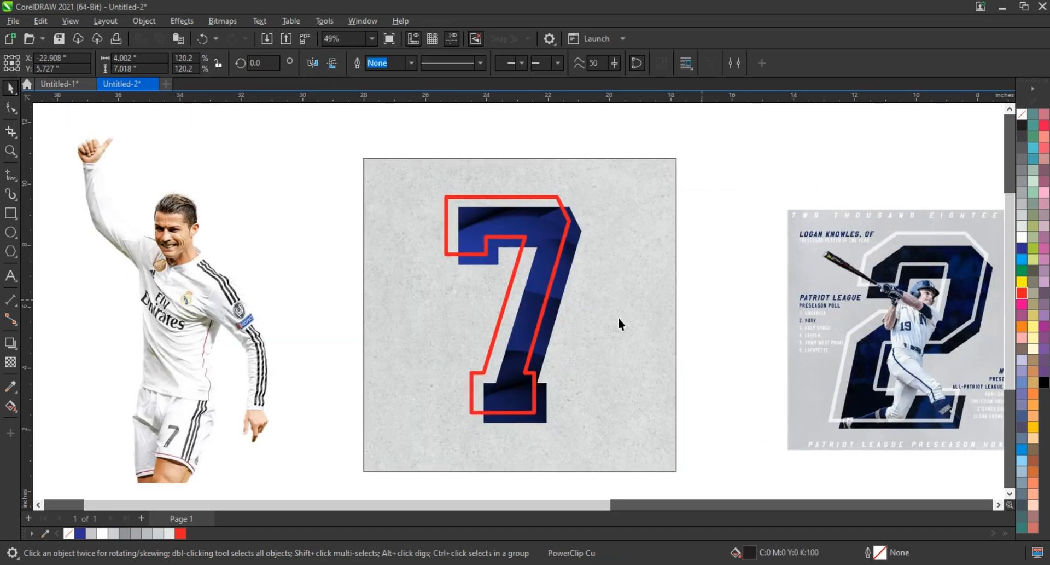
Recolor the offset red outline shape white.
{"action": "left_click", "coordinate": [547, 292]}
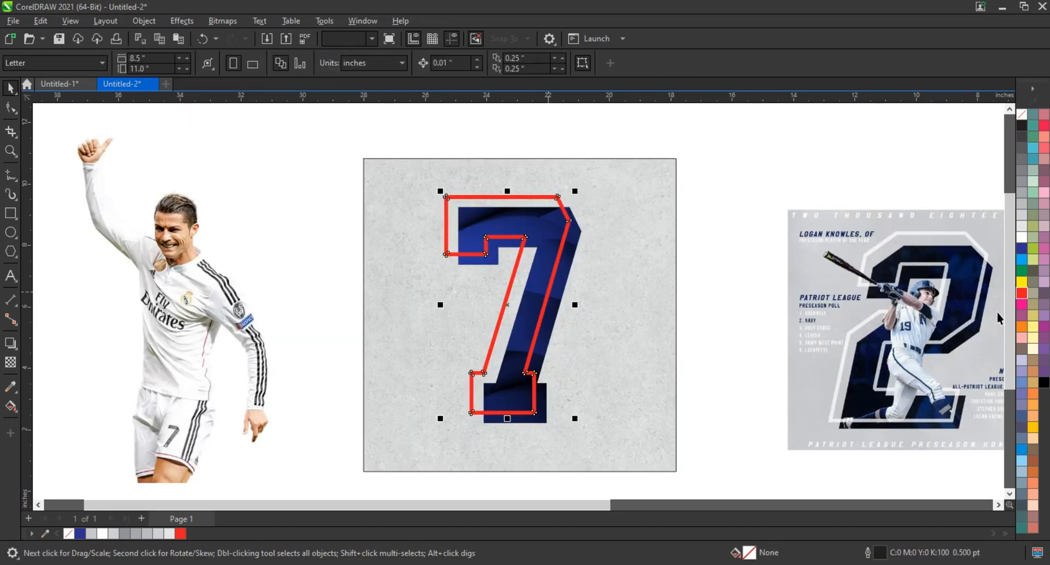
{"action": "right_click", "coordinate": [1022, 236]}
{"action": "left_click", "coordinate": [744, 303]}
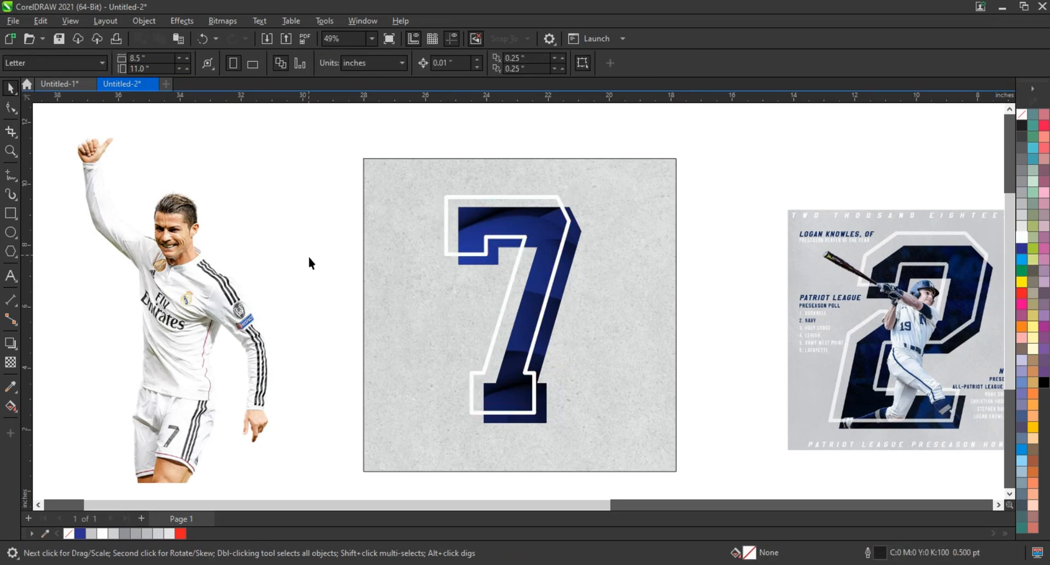
Apply a uniform transparency of 19 to the white outline of the 7.
{"action": "left_click", "coordinate": [12, 153]}
{"action": "left_click_drag", "start_coordinate": [375, 171], "coordinate": [704, 448]}
{"action": "left_click", "coordinate": [10, 88]}
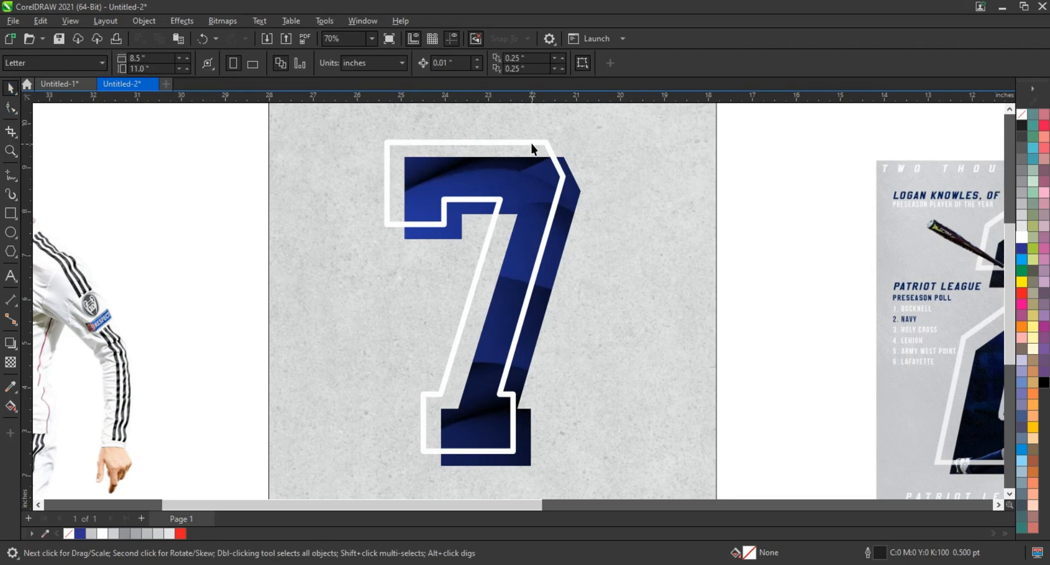
{"action": "left_click", "coordinate": [541, 155]}
{"action": "left_click", "coordinate": [10, 362]}
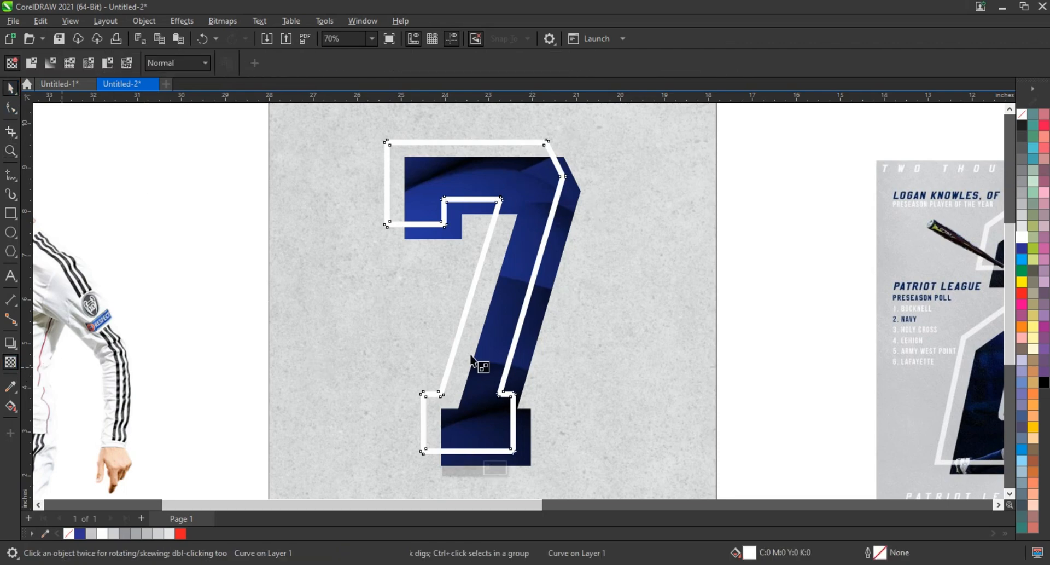
{"action": "left_click", "coordinate": [454, 463]}
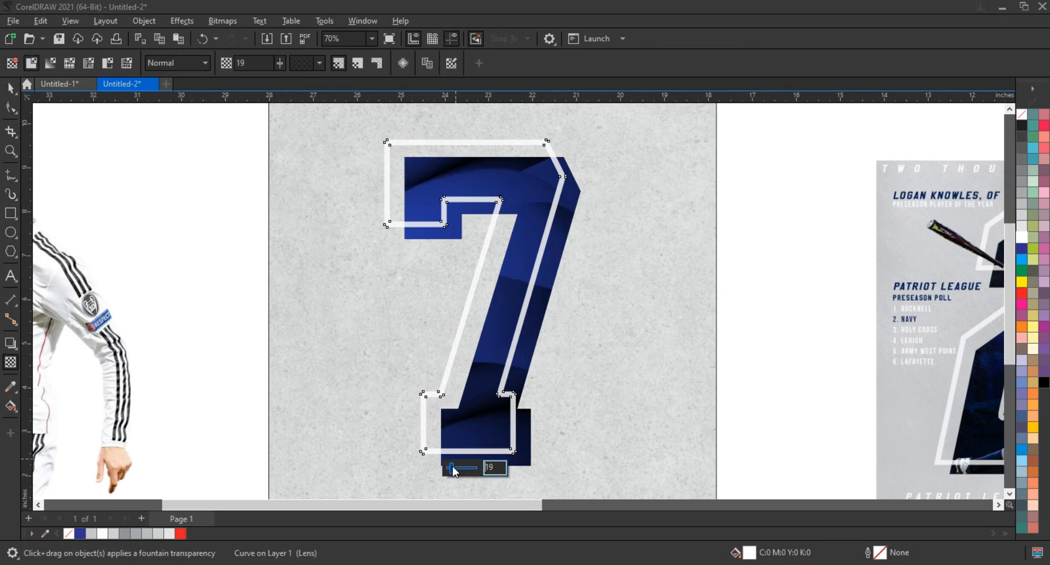
{"action": "left_click", "coordinate": [10, 87]}
{"action": "left_click", "coordinate": [242, 311]}
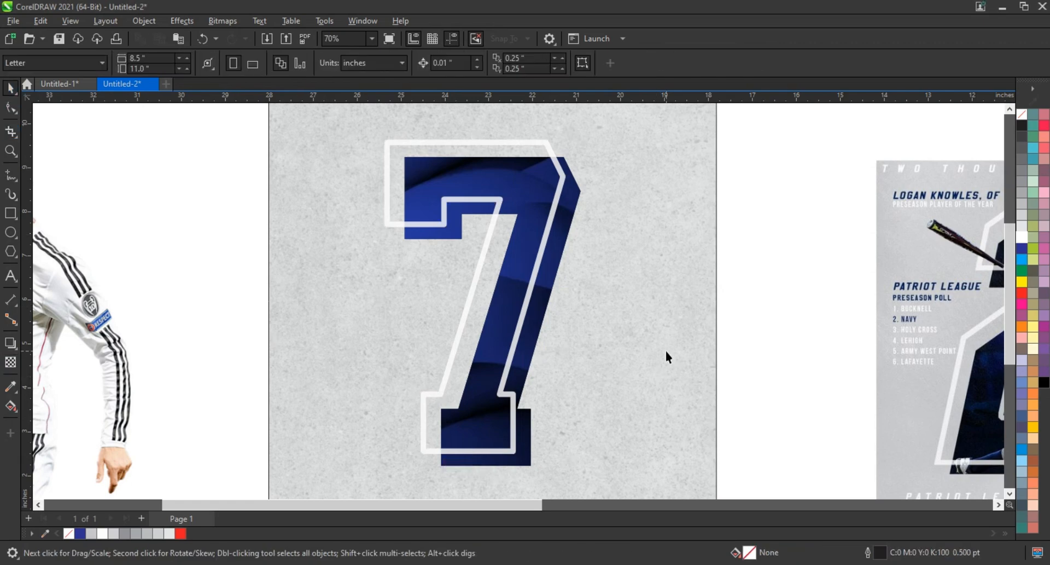
Move the player photo onto the poster over the 7 and bring it to the front.
{"action": "scroll", "coordinate": [665, 350], "scroll_direction": "down", "scroll_amount": 1}
{"action": "left_click_drag", "start_coordinate": [642, 471], "coordinate": [596, 458]}
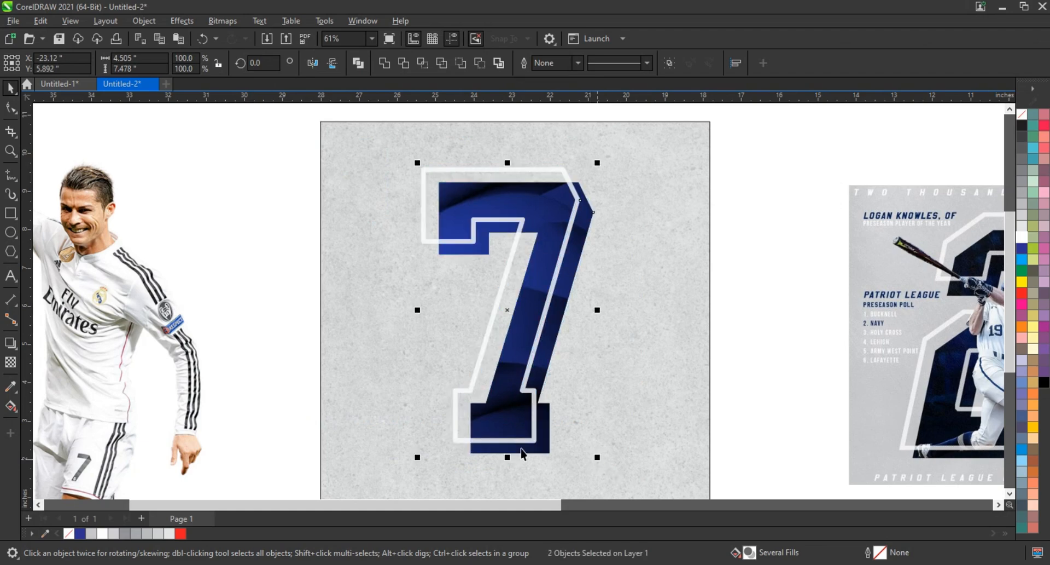
{"action": "left_click", "coordinate": [117, 345]}
{"action": "left_click_drag", "start_coordinate": [263, 309], "coordinate": [447, 284]}
{"action": "key", "text": "shift+Page_Up"}
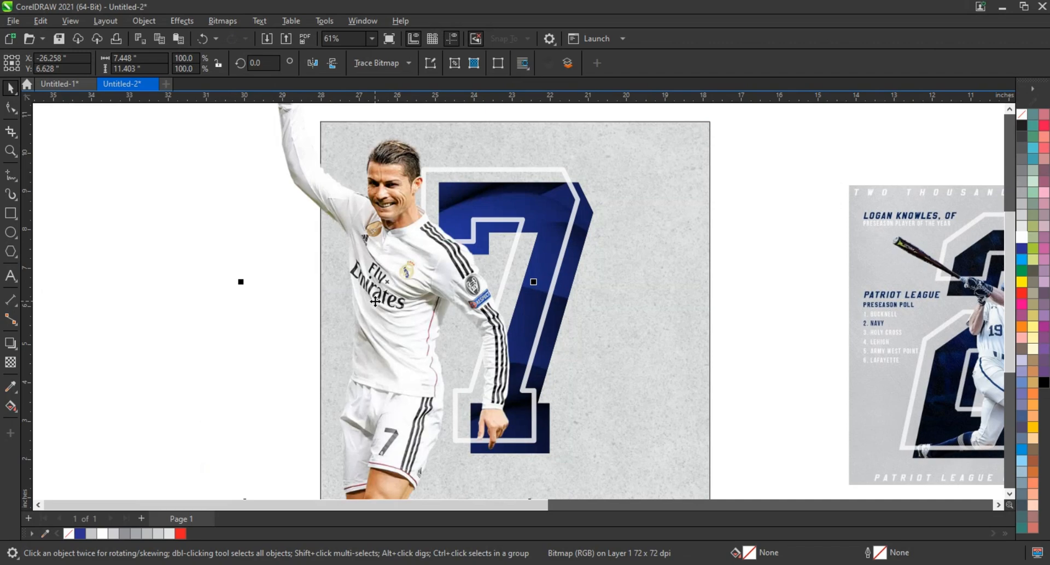
Scale the player photo down to about 4.3 by 6.6 inches, with its cut-off legs at the base of the 7.
{"action": "scroll", "coordinate": [377, 304], "scroll_direction": "down", "scroll_amount": 1}
{"action": "left_click_drag", "start_coordinate": [502, 120], "coordinate": [483, 175]}
{"action": "left_click_drag", "start_coordinate": [467, 314], "coordinate": [490, 323]}
{"action": "left_click", "coordinate": [9, 154]}
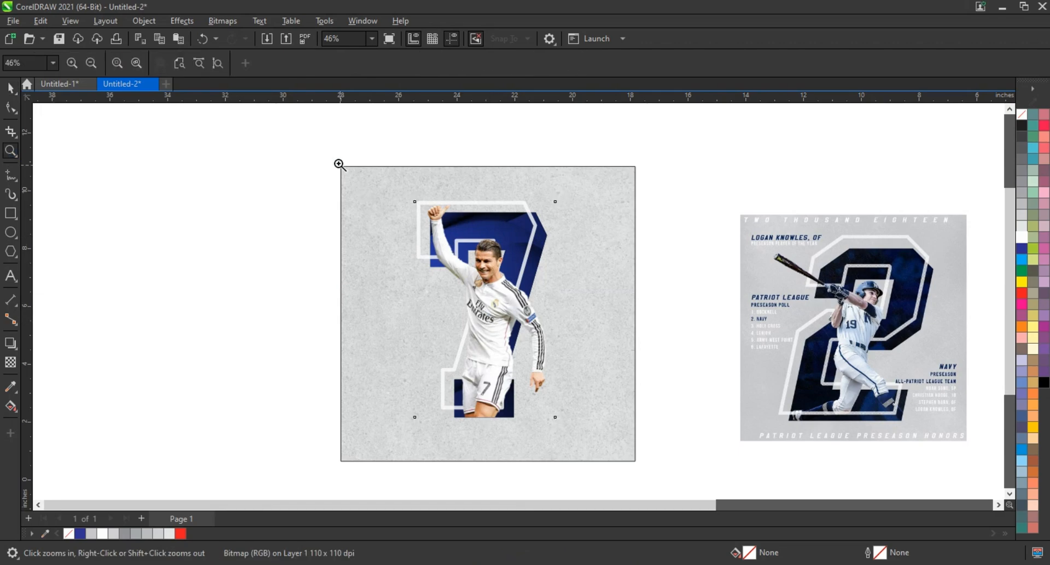
{"action": "left_click_drag", "start_coordinate": [340, 164], "coordinate": [653, 434]}
{"action": "key", "text": "space"}
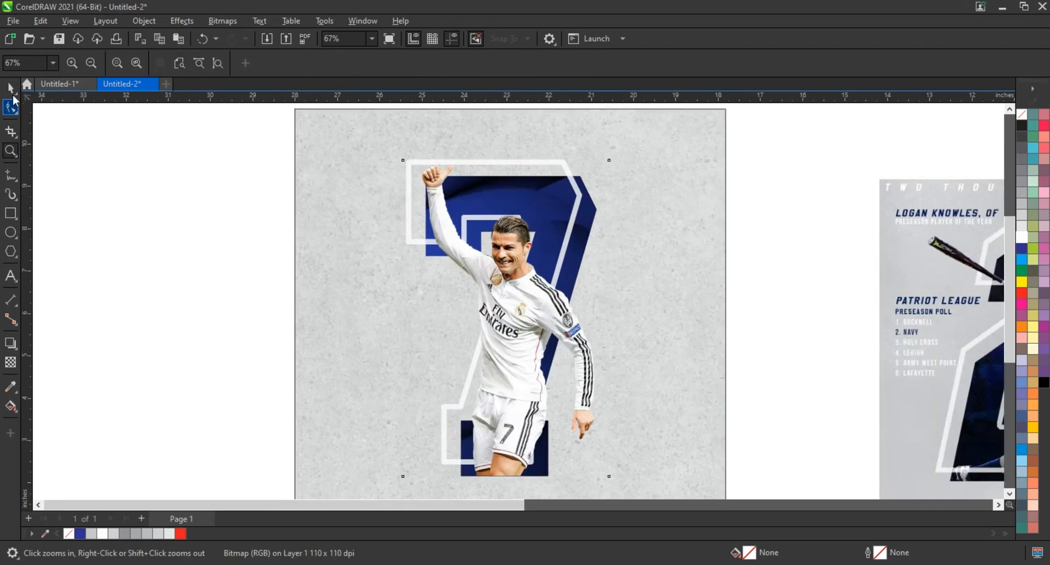
{"action": "left_click_drag", "start_coordinate": [612, 156], "coordinate": [590, 193]}
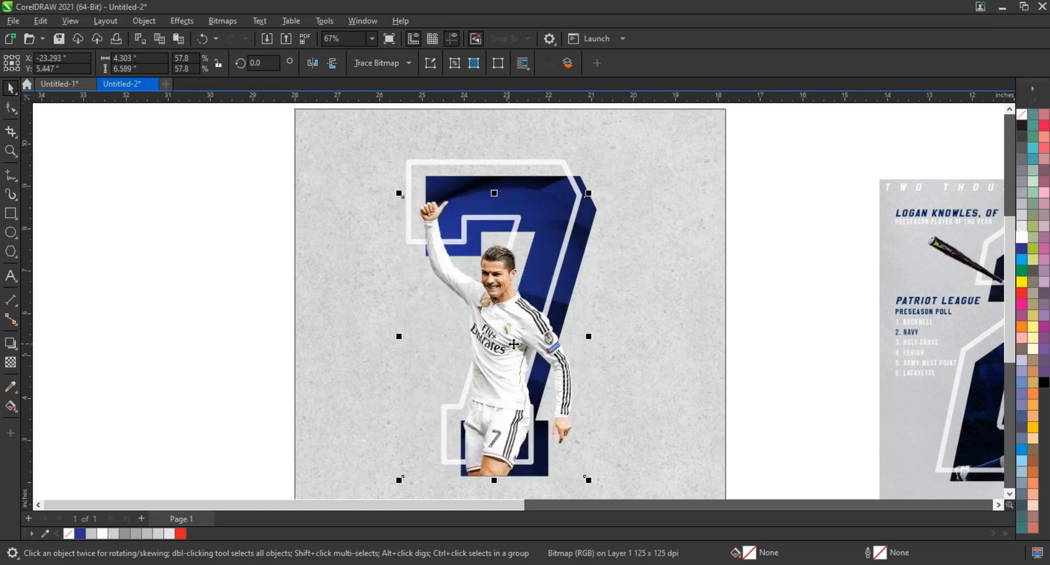
Convert the player photo to a 300 dpi Grayscale (8-bit) bitmap with anti-aliasing and a transparent background.
{"action": "scroll", "coordinate": [497, 281], "scroll_direction": "up", "scroll_amount": 1}
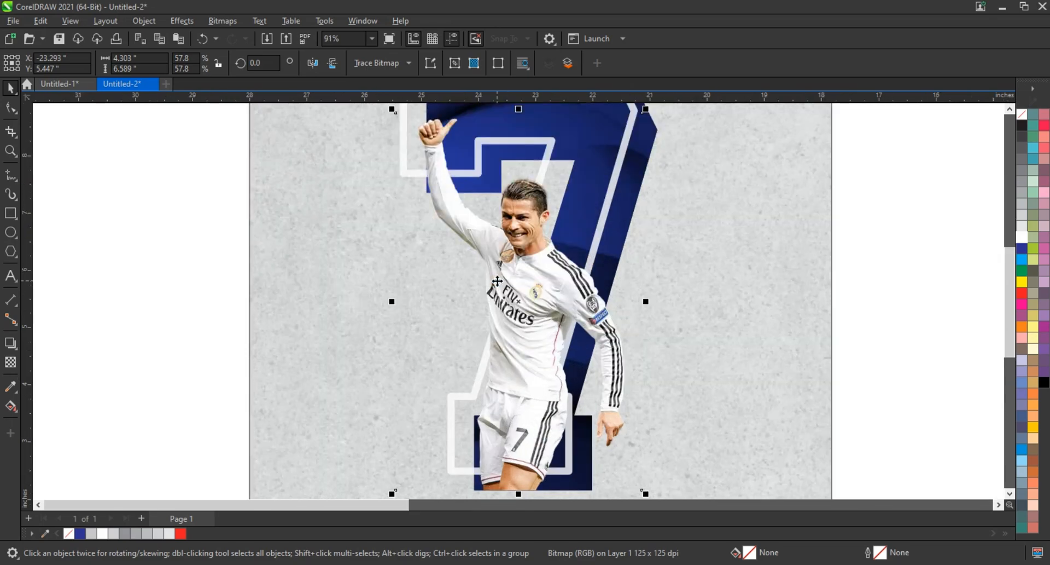
{"action": "left_click", "coordinate": [209, 22]}
{"action": "left_click", "coordinate": [222, 40]}
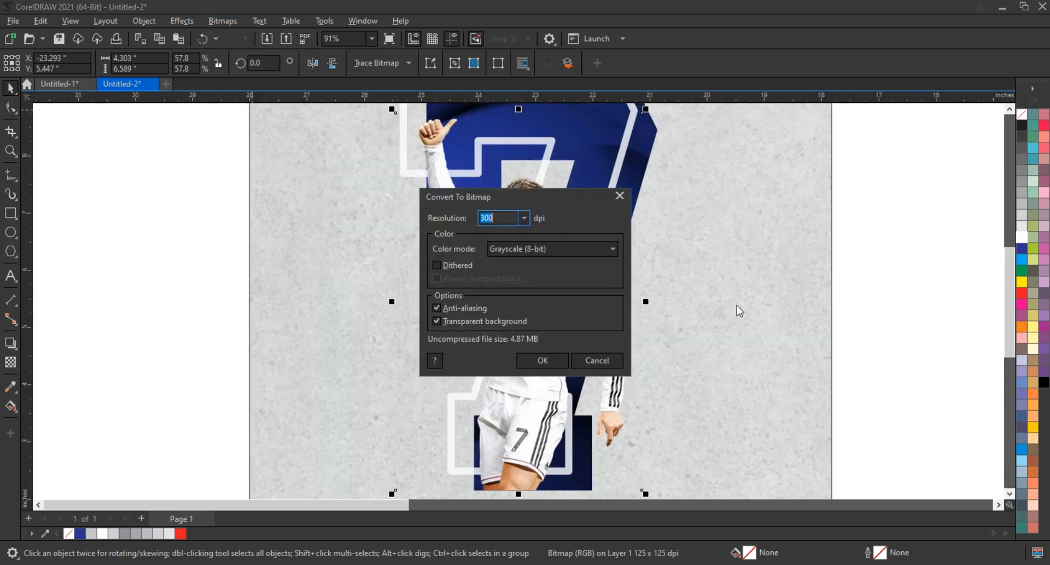
{"action": "left_click_drag", "start_coordinate": [554, 201], "coordinate": [803, 208]}
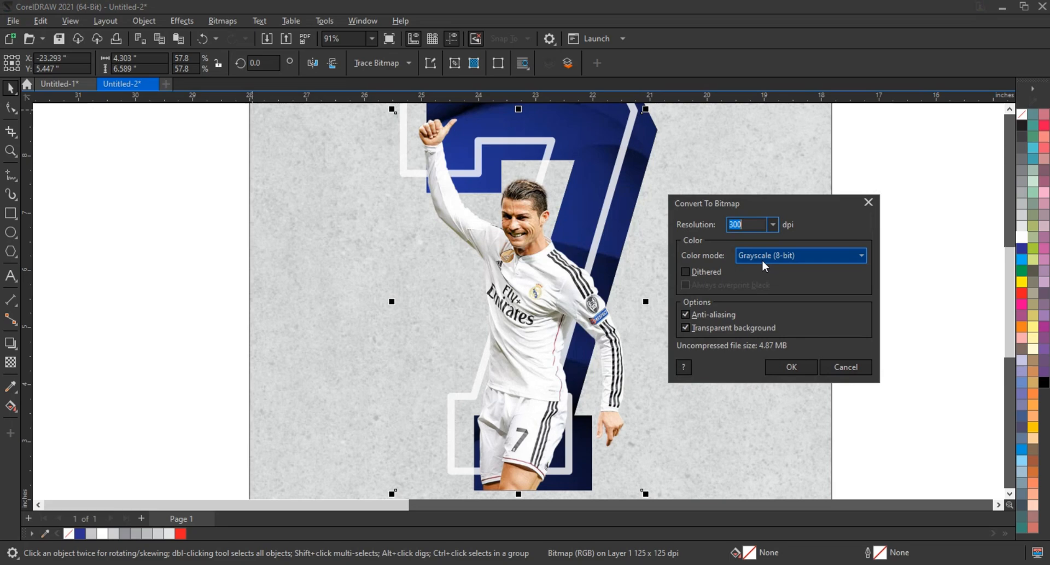
{"action": "left_click", "coordinate": [791, 365]}
{"action": "left_click", "coordinate": [894, 363]}
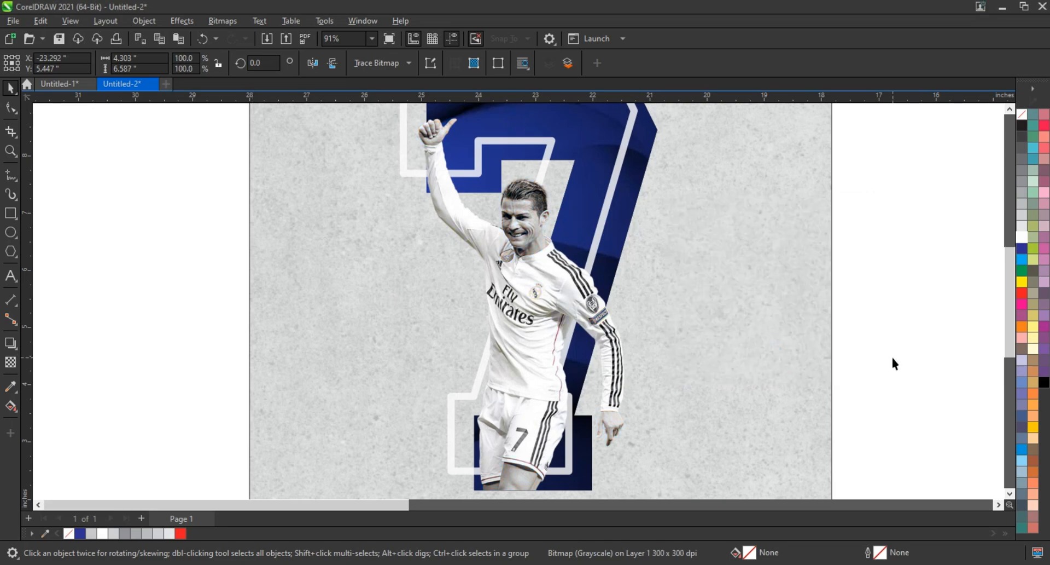
{"action": "left_click", "coordinate": [591, 309]}
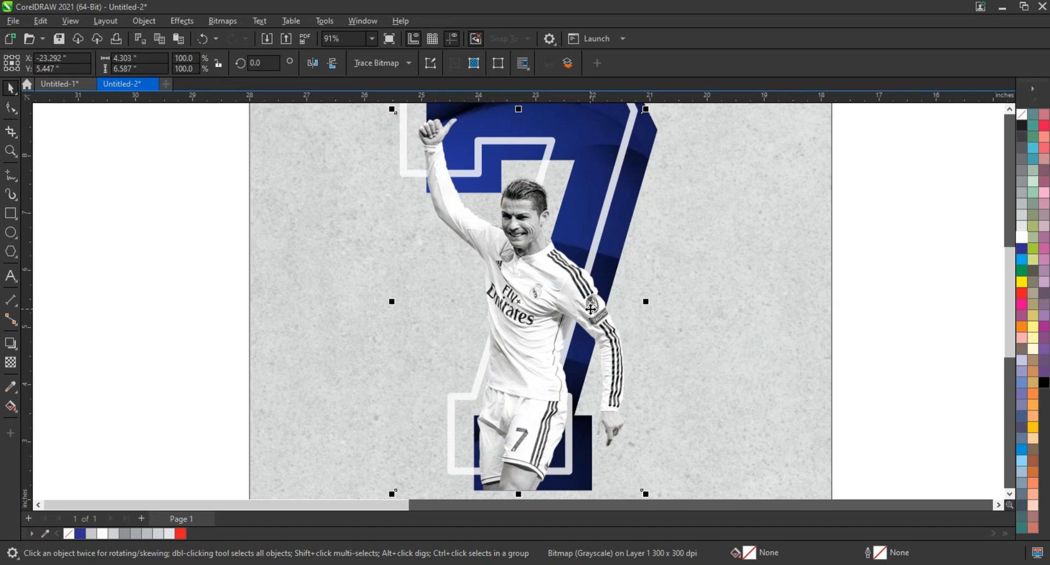
Copy the grayscale player photo and paste a duplicate exactly on top of it.
{"action": "right_click", "coordinate": [591, 308]}
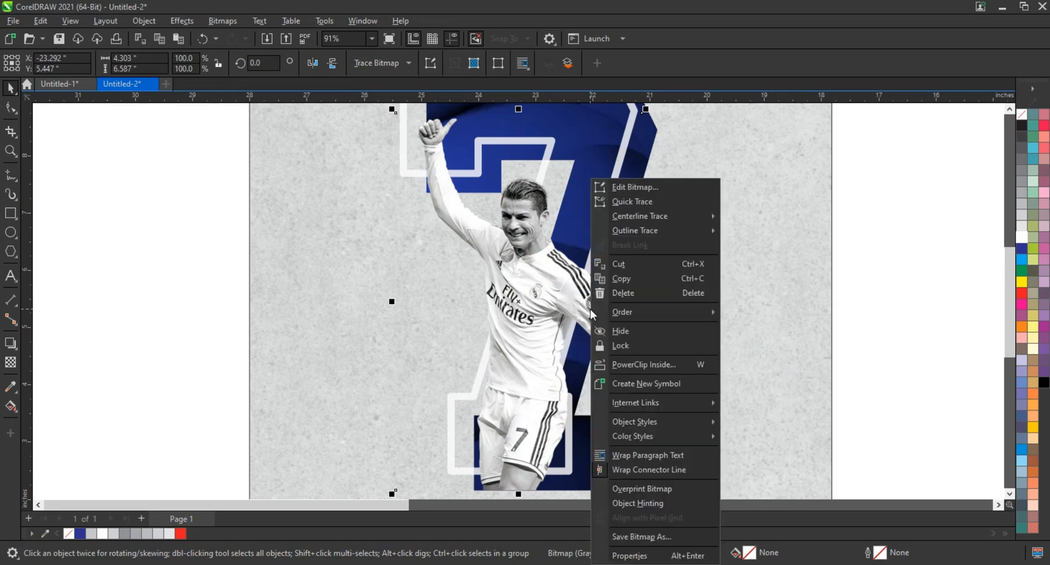
{"action": "left_click", "coordinate": [625, 283]}
{"action": "left_click", "coordinate": [878, 304]}
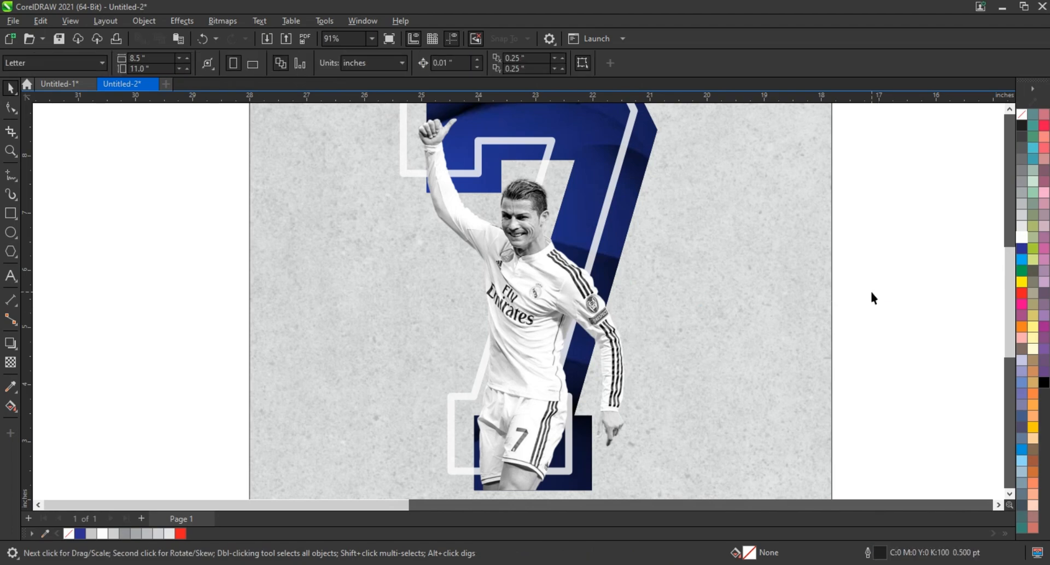
{"action": "right_click", "coordinate": [871, 290]}
{"action": "left_click", "coordinate": [892, 385]}
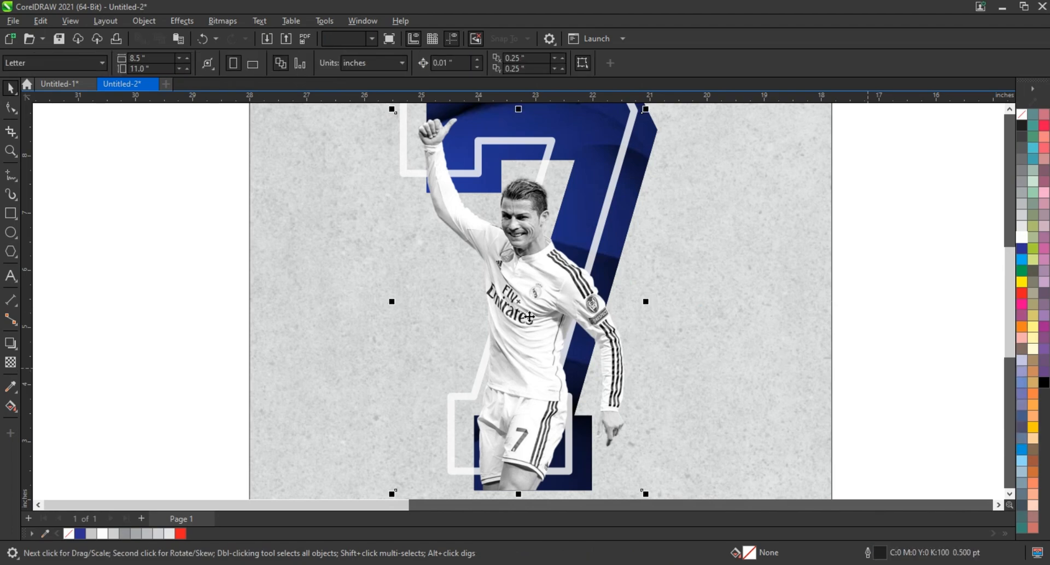
{"action": "left_click_drag", "start_coordinate": [530, 317], "coordinate": [864, 318]}
{"action": "key", "text": "ctrl+z"}
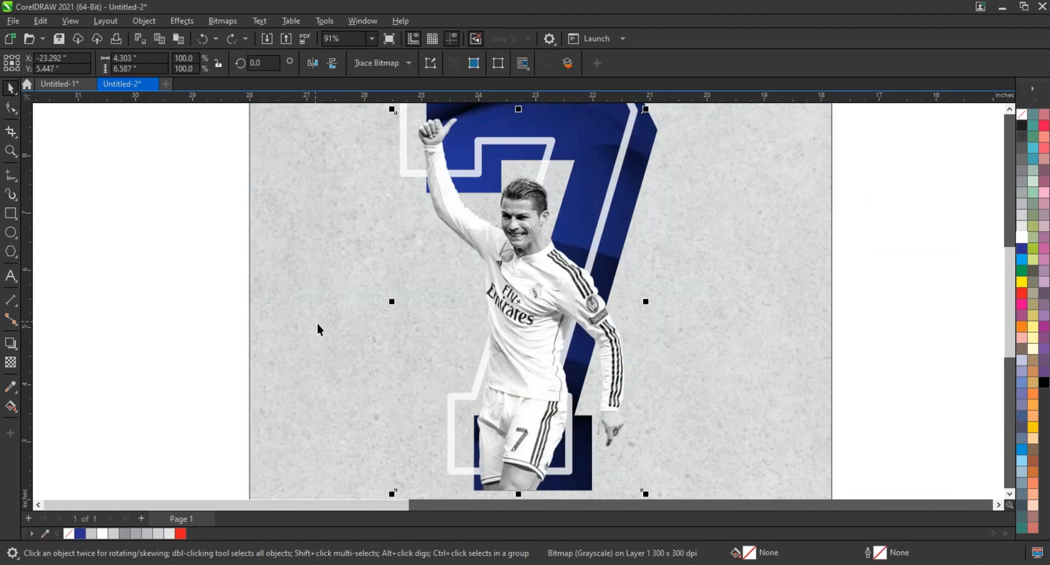
PowerClip one copy of the grayscale player photo inside the blue 7.
{"action": "scroll", "coordinate": [316, 321], "scroll_direction": "down", "scroll_amount": 1}
{"action": "right_click", "coordinate": [492, 274]}
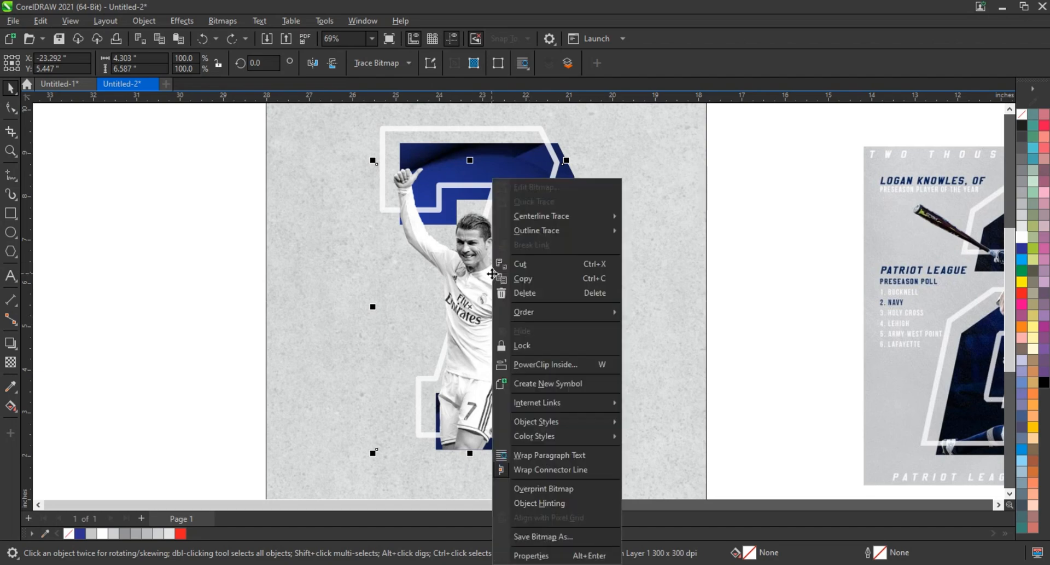
{"action": "left_click", "coordinate": [541, 363]}
{"action": "left_click", "coordinate": [557, 222]}
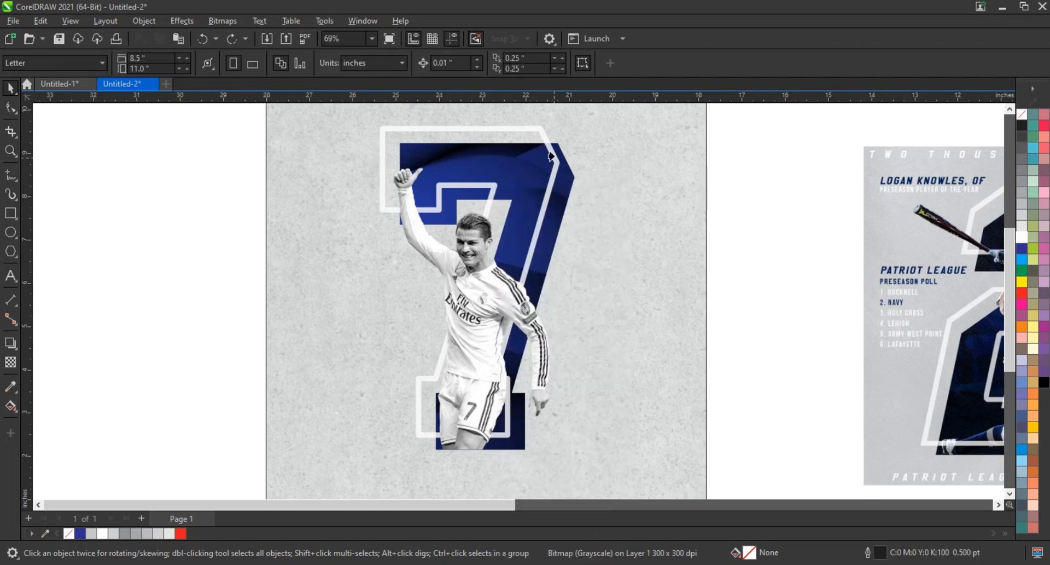
{"action": "left_click", "coordinate": [551, 145]}
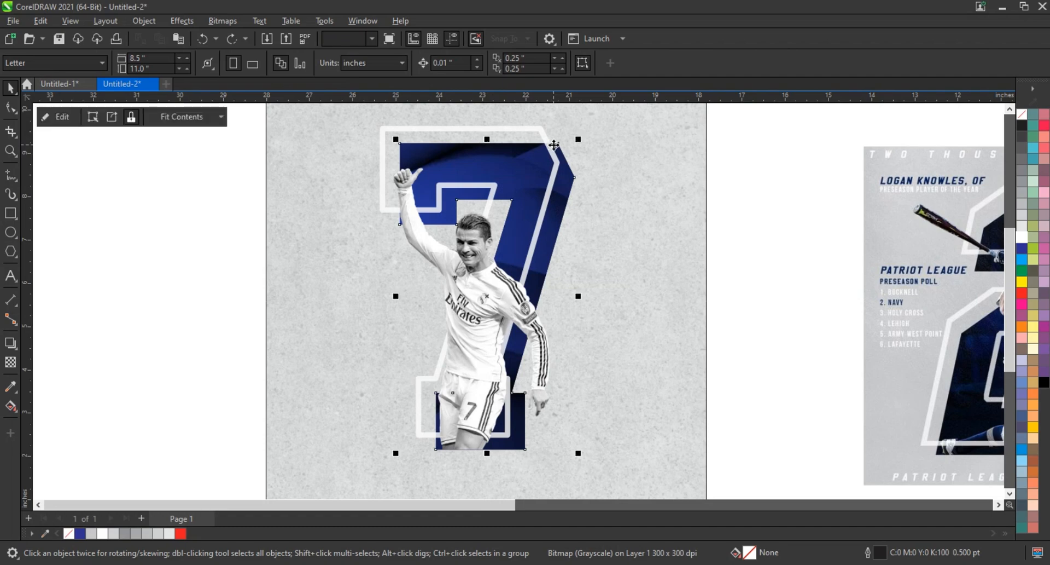
Check the copy clipped inside the 7 by moving the front player photo off the poster, and undo the move.
{"action": "left_click", "coordinate": [776, 274]}
{"action": "left_click", "coordinate": [495, 305]}
{"action": "left_click_drag", "start_coordinate": [496, 305], "coordinate": [206, 298]}
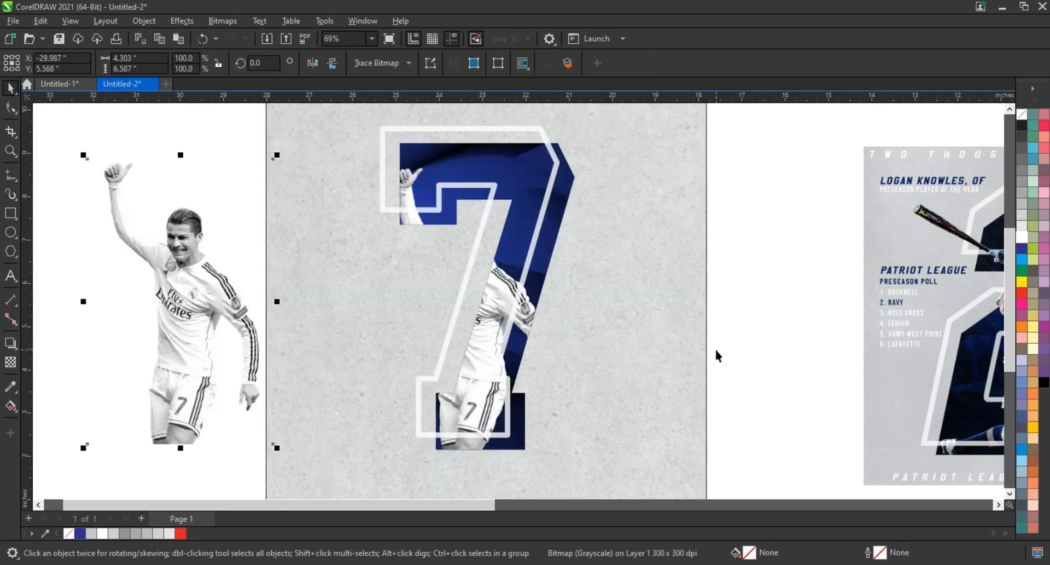
{"action": "key", "text": "ctrl+z"}
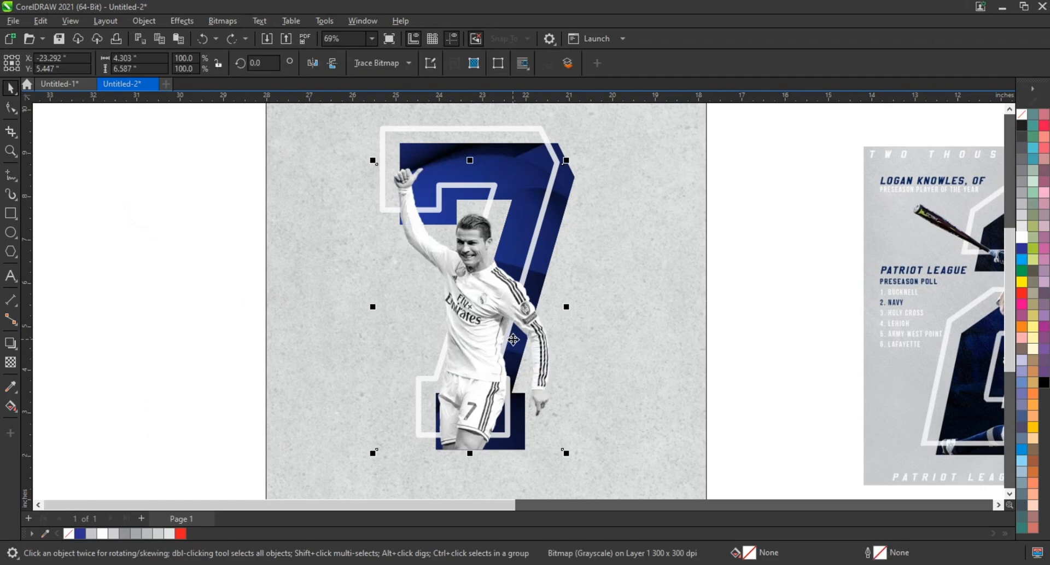
Add two nodes to the bottom edge of the front player photo and pull its lower-left corner up beside the waist.
{"action": "left_click", "coordinate": [10, 107]}
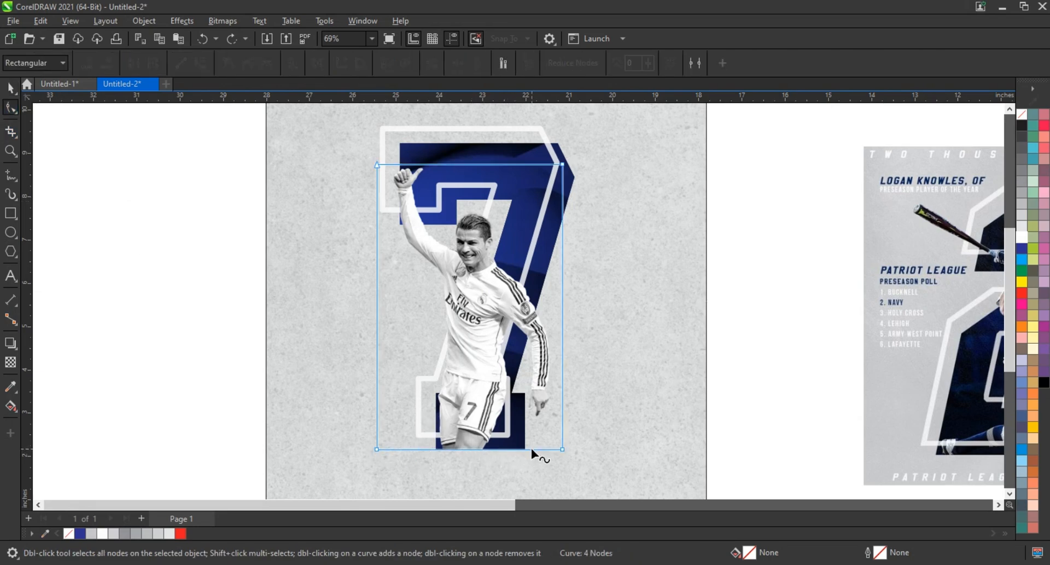
{"action": "double_click", "coordinate": [531, 447]}
{"action": "double_click", "coordinate": [406, 447]}
{"action": "left_click_drag", "start_coordinate": [378, 447], "coordinate": [412, 338]}
{"action": "key", "text": "z"}
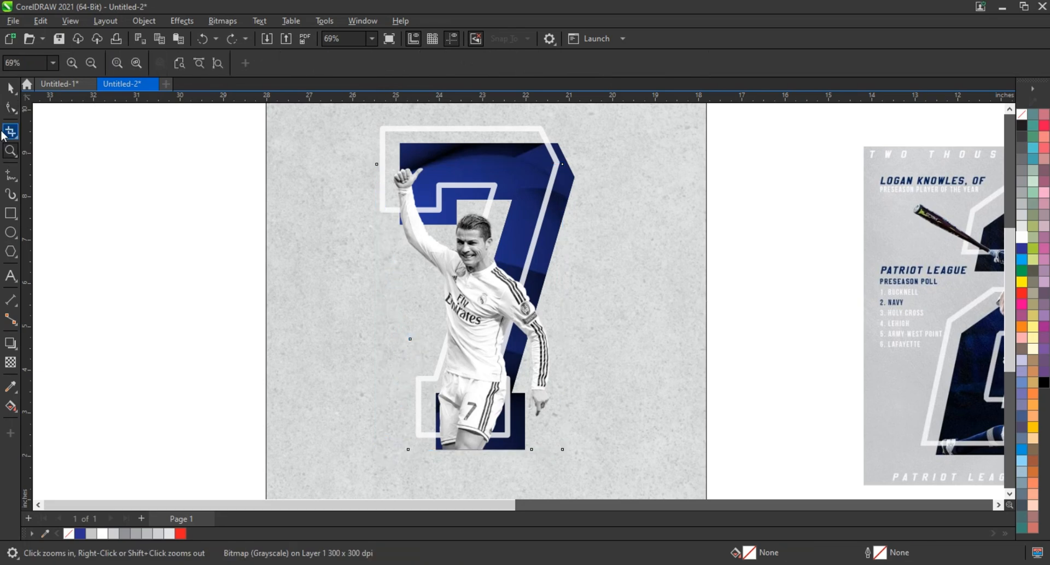
Raise the two added bottom nodes so the front photo is trimmed across the shorts, just below the lowered hand.
{"action": "left_click", "coordinate": [9, 106]}
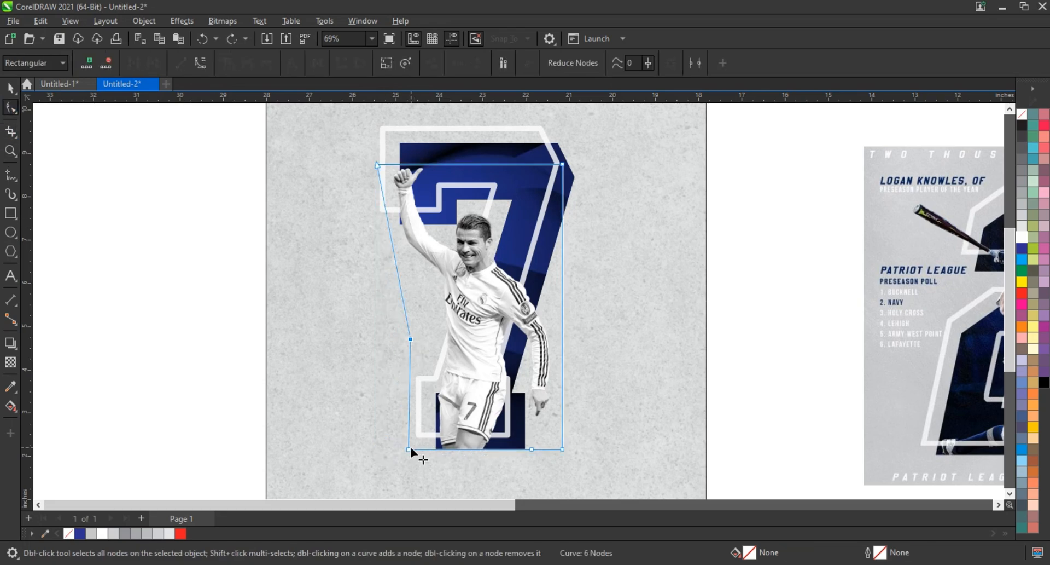
{"action": "left_click_drag", "start_coordinate": [409, 444], "coordinate": [414, 417]}
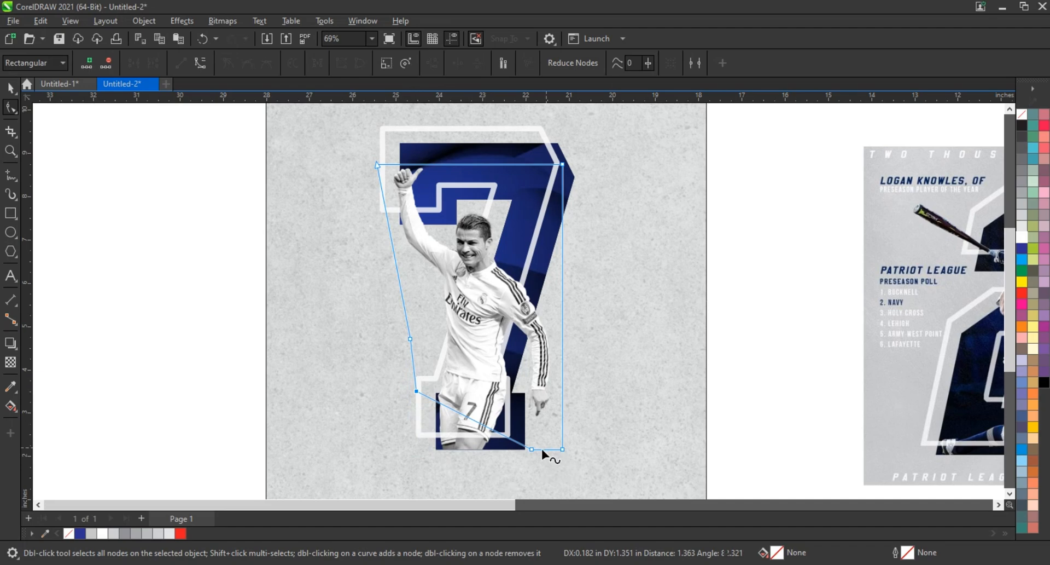
{"action": "left_click_drag", "start_coordinate": [531, 449], "coordinate": [528, 419]}
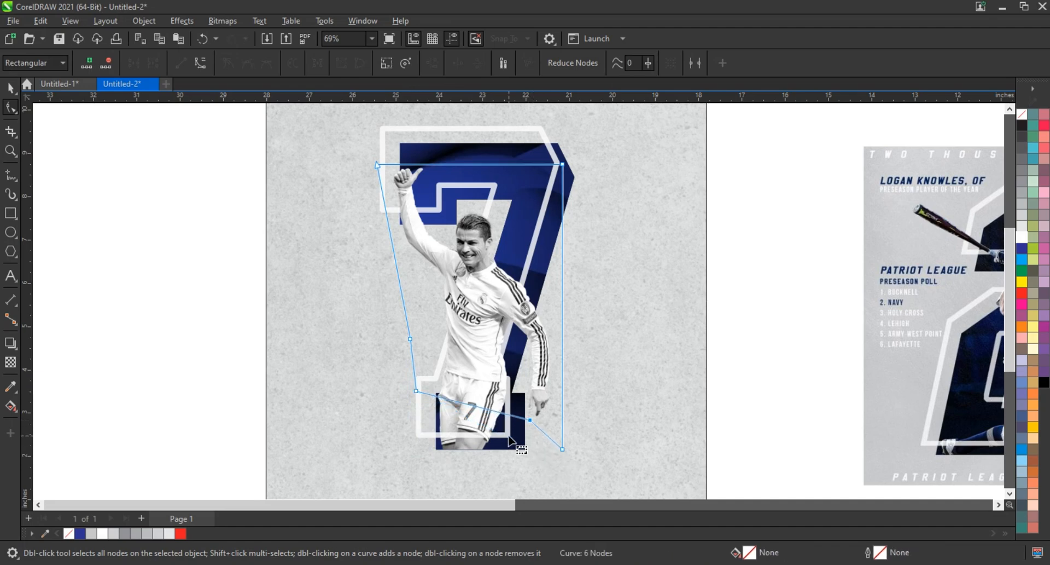
{"action": "left_click", "coordinate": [10, 88]}
{"action": "left_click", "coordinate": [197, 297]}
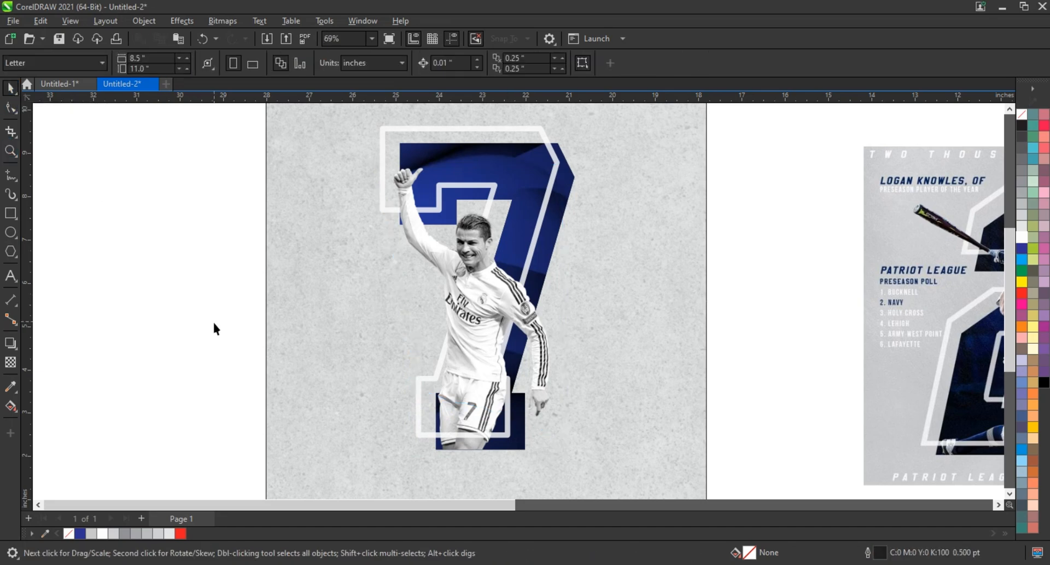
Add the artistic text "cristiano ronaldo" in the empty area beside the poster.
{"action": "scroll", "coordinate": [214, 323], "scroll_direction": "down", "scroll_amount": 2}
{"action": "left_click", "coordinate": [326, 344]}
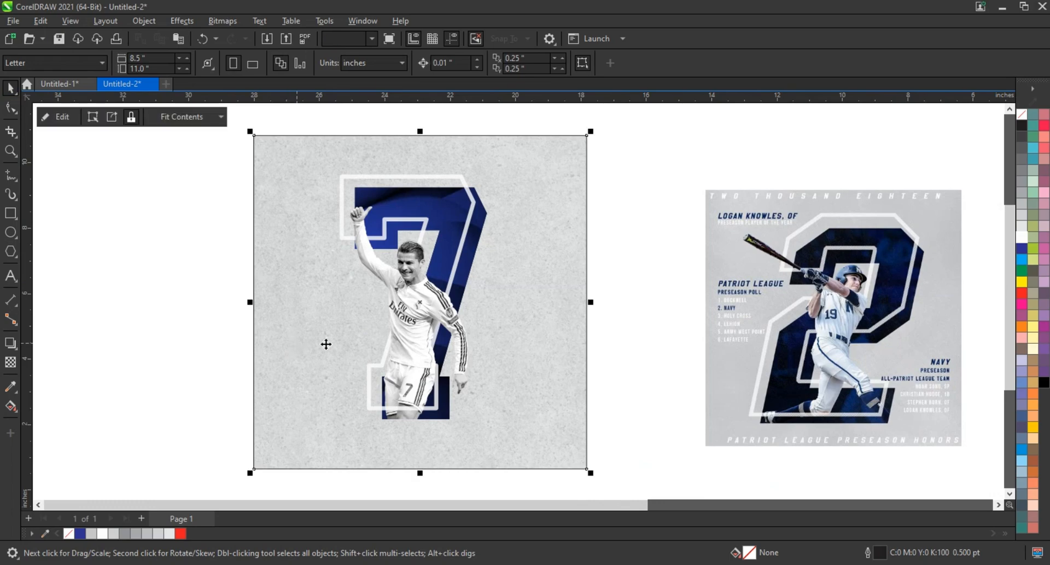
{"action": "key", "text": "shift+F2"}
{"action": "left_click", "coordinate": [254, 345]}
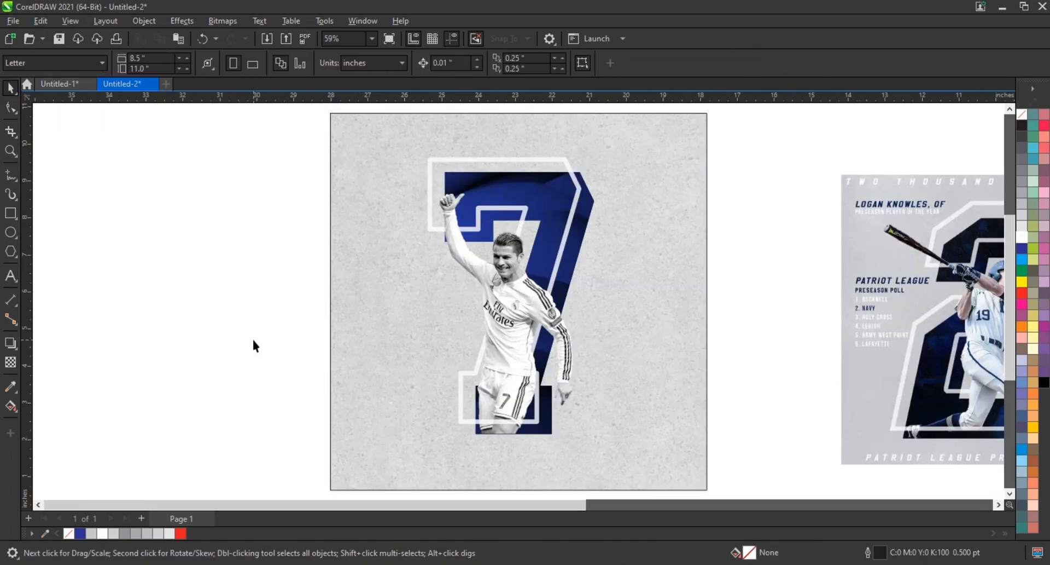
{"action": "left_click", "coordinate": [10, 277]}
{"action": "left_click", "coordinate": [116, 323]}
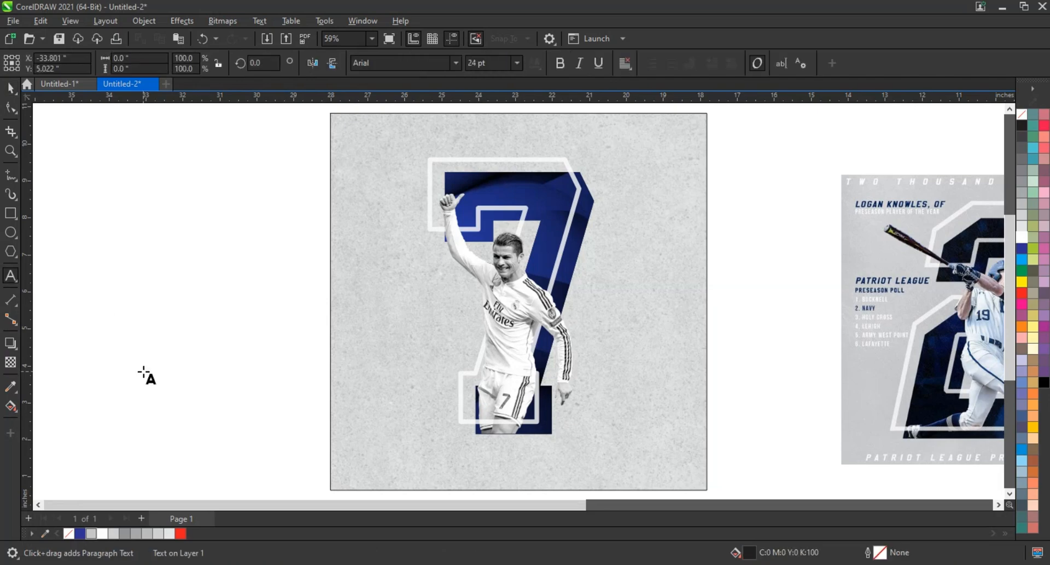
{"action": "type", "text": "cristiano ronaldo"}
{"action": "left_click", "coordinate": [10, 87]}
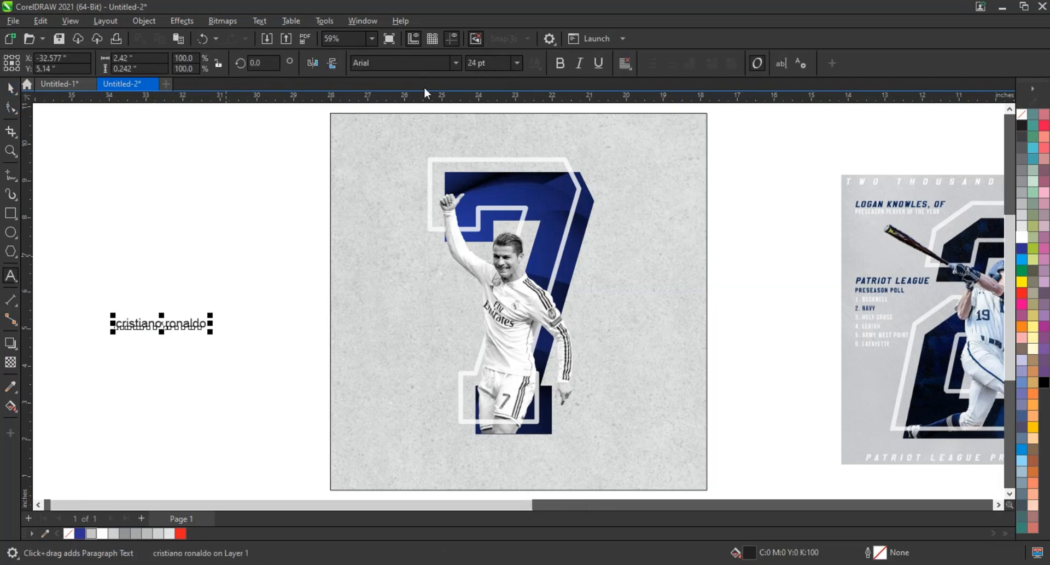
Set the name text in Superstar M54, enlarge it to about 28 pt, and place it above the 7's outline.
{"action": "left_click", "coordinate": [457, 66]}
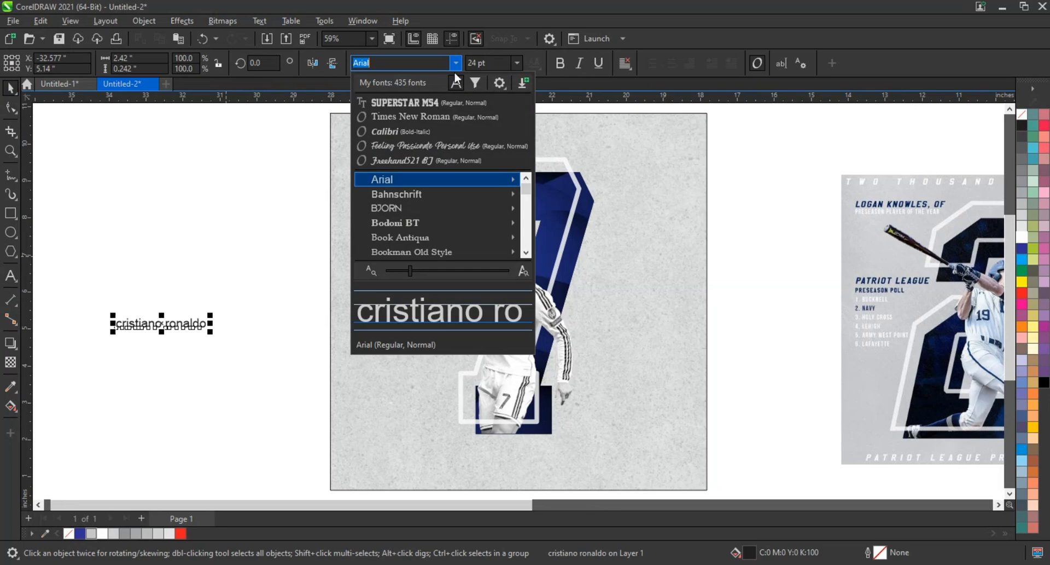
{"action": "left_click", "coordinate": [422, 103]}
{"action": "left_click_drag", "start_coordinate": [210, 324], "coordinate": [567, 151]}
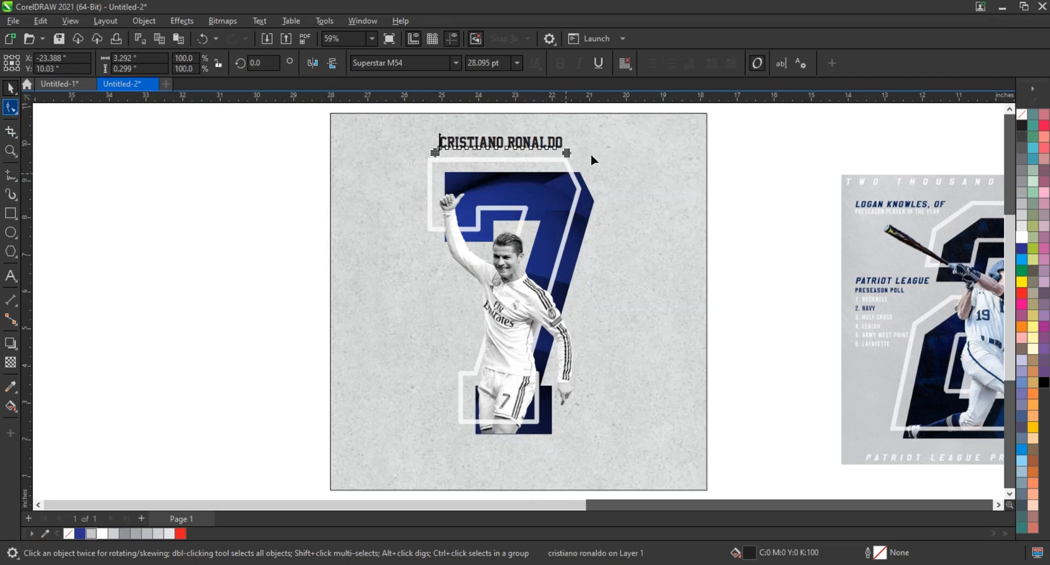
Widen the letter spacing of the name text and fill it with white.
{"action": "left_click_drag", "start_coordinate": [634, 163], "coordinate": [654, 165]}
{"action": "key", "text": "space"}
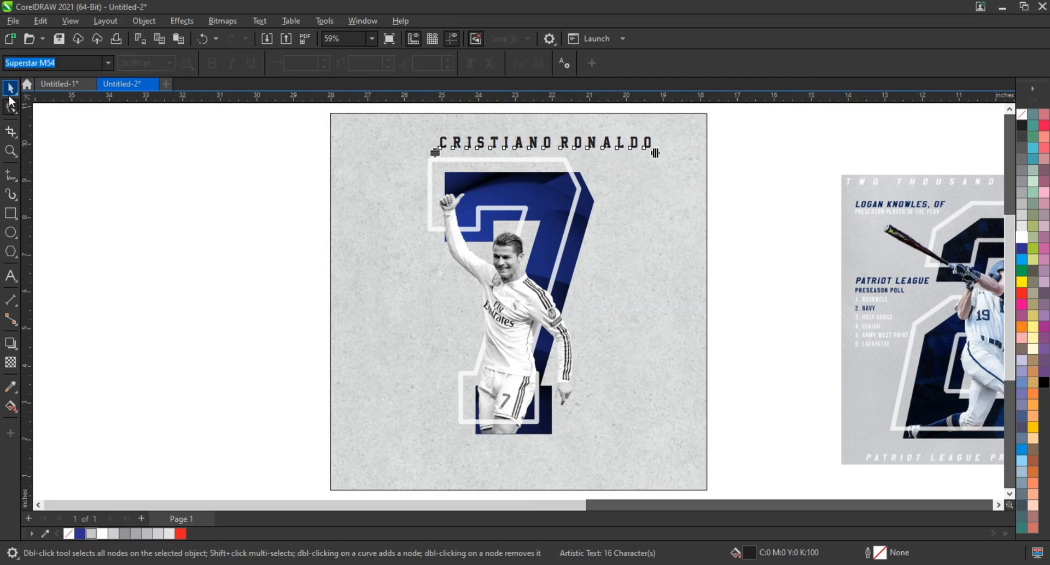
{"action": "left_click", "coordinate": [1025, 237]}
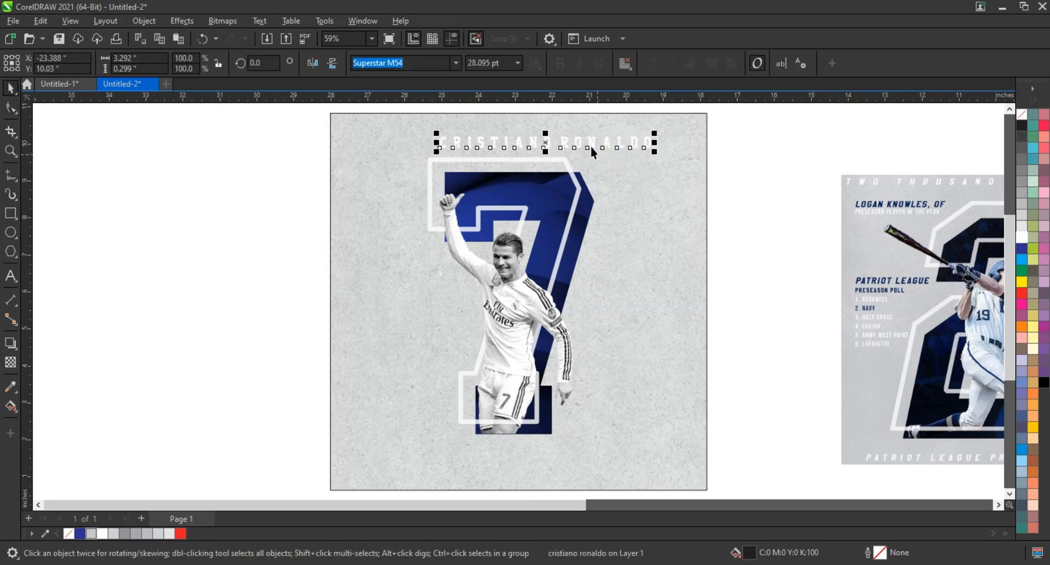
Centre the name text horizontally on the poster above the 7 and preview the design full screen.
{"action": "left_click_drag", "start_coordinate": [591, 146], "coordinate": [563, 140]}
{"action": "left_click", "coordinate": [655, 187], "text": "shift"}
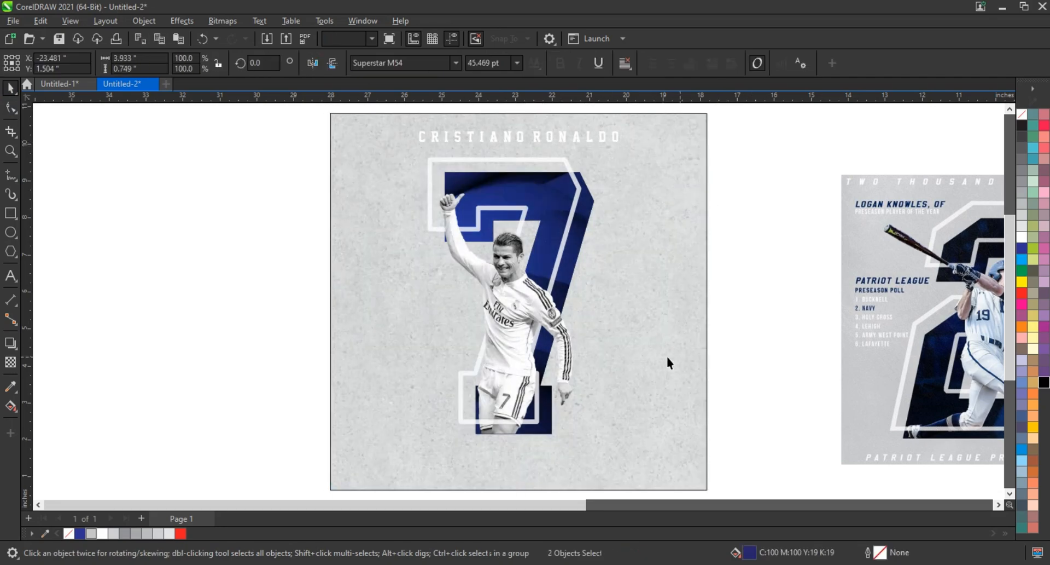
{"action": "left_click", "coordinate": [667, 356]}
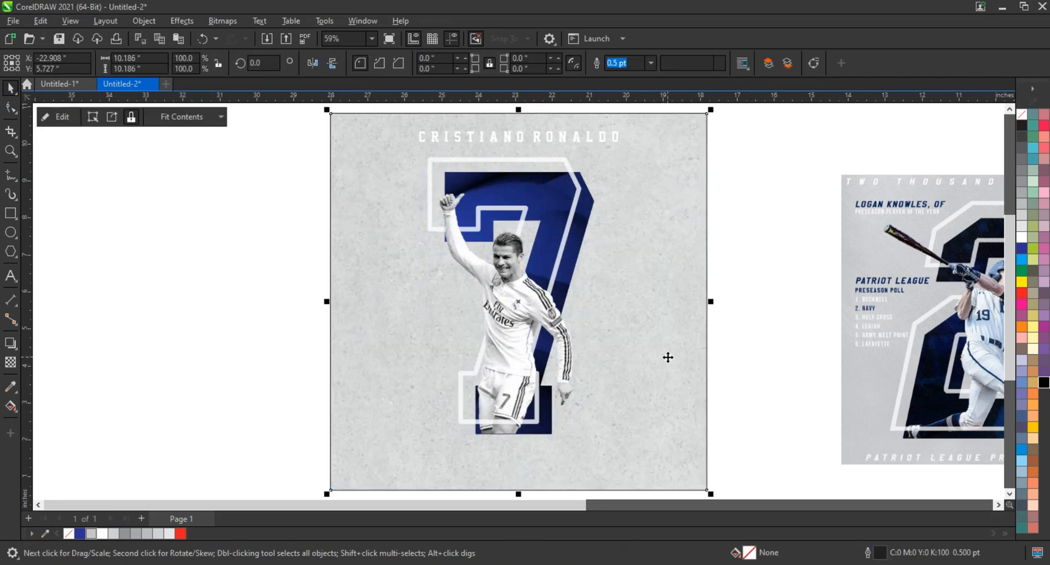
{"action": "left_click", "coordinate": [769, 335]}
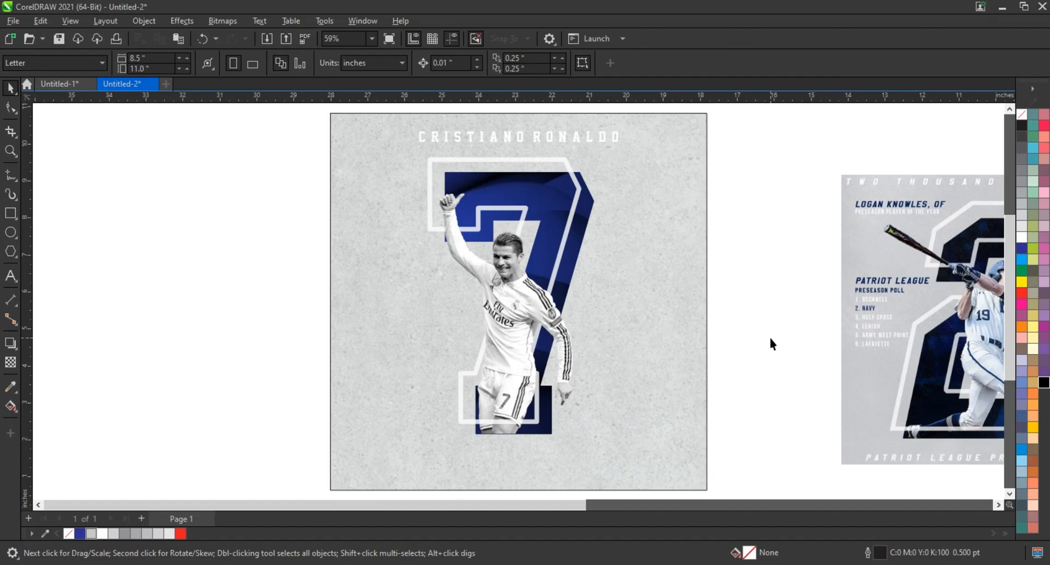
{"action": "key", "text": "F9"}
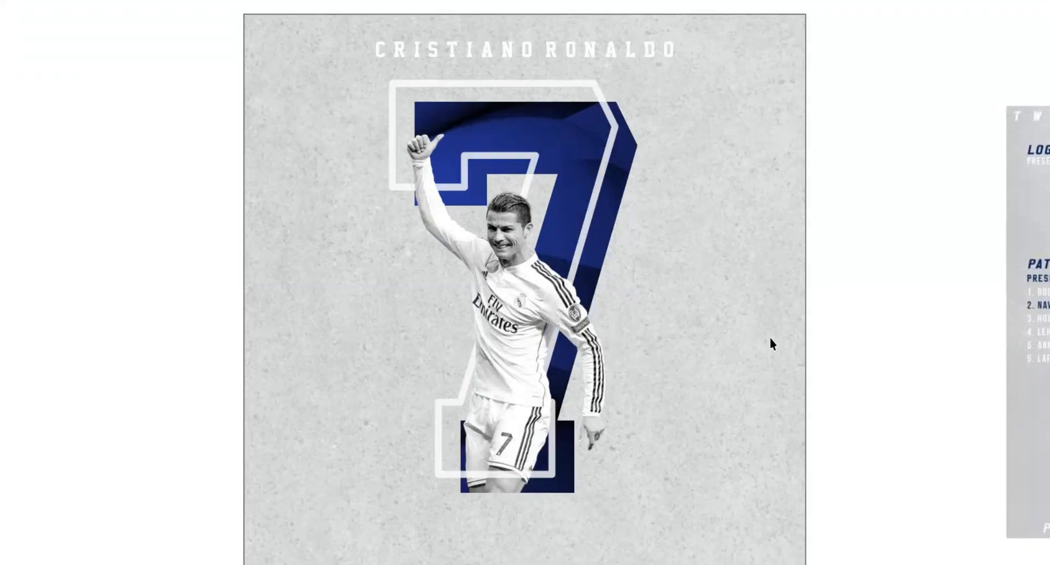
{"action": "key", "text": "Escape"}
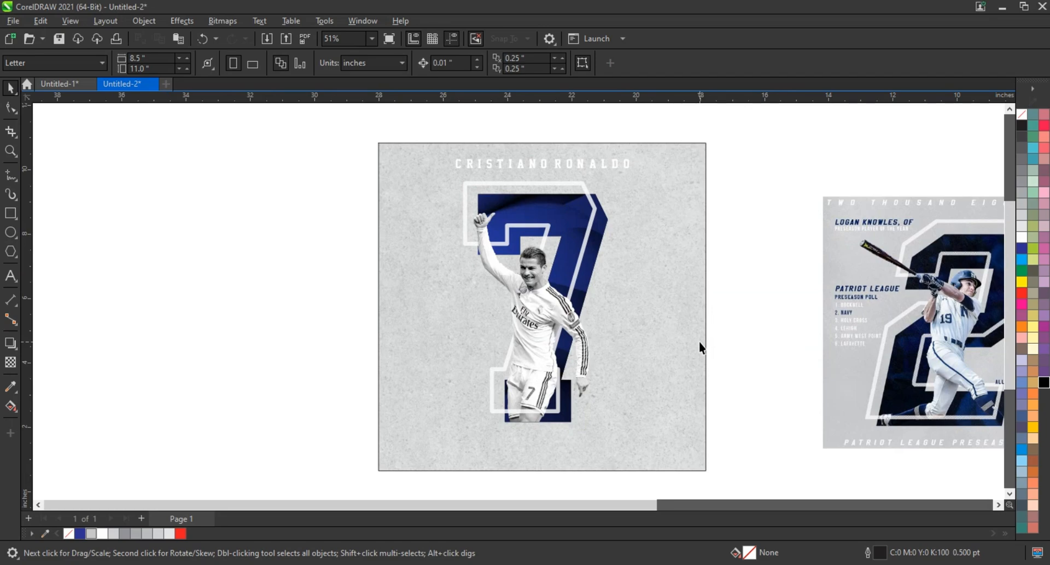
Remove the outline from the poster's textured background rectangle.
{"action": "left_click_drag", "start_coordinate": [392, 183], "coordinate": [649, 434]}
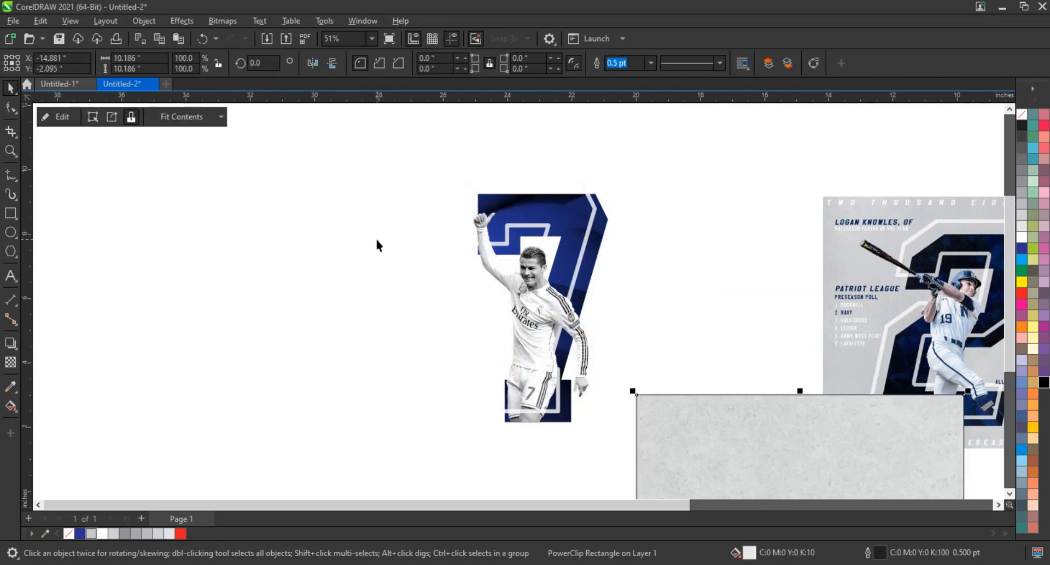
{"action": "key", "text": "ctrl+z"}
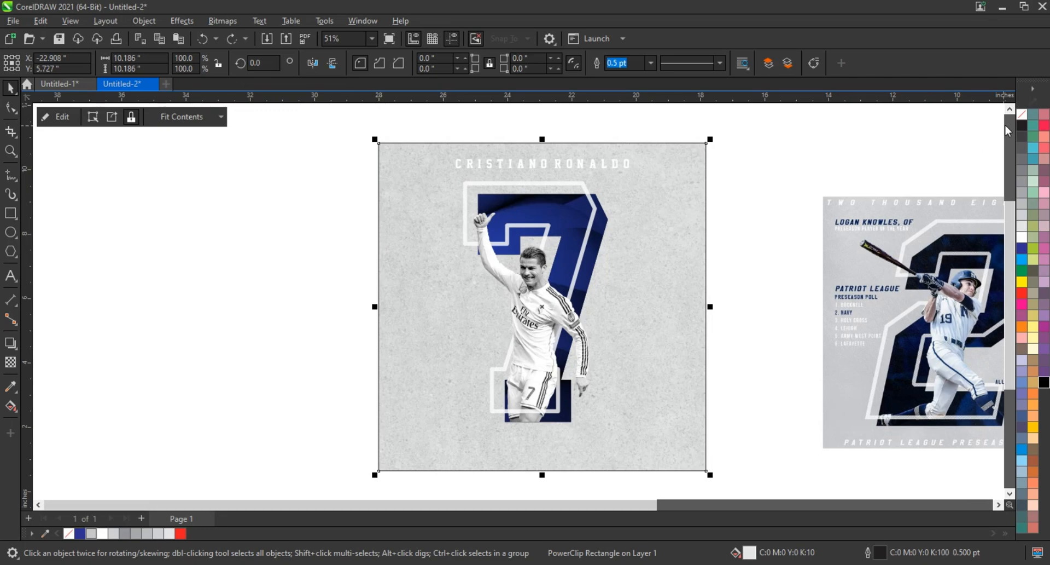
{"action": "right_click", "coordinate": [1021, 120]}
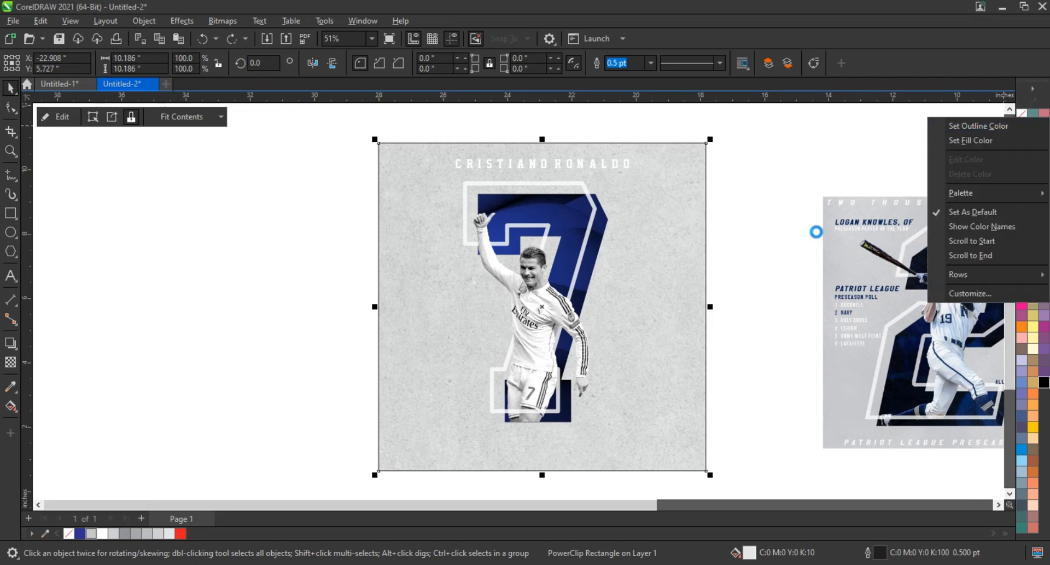
{"action": "left_click", "coordinate": [815, 231]}
{"action": "left_click", "coordinate": [788, 238]}
Compare the number 7 poster with the baseball reference in a full-screen preview.
{"action": "scroll", "coordinate": [767, 351], "scroll_direction": "down", "scroll_amount": 2}
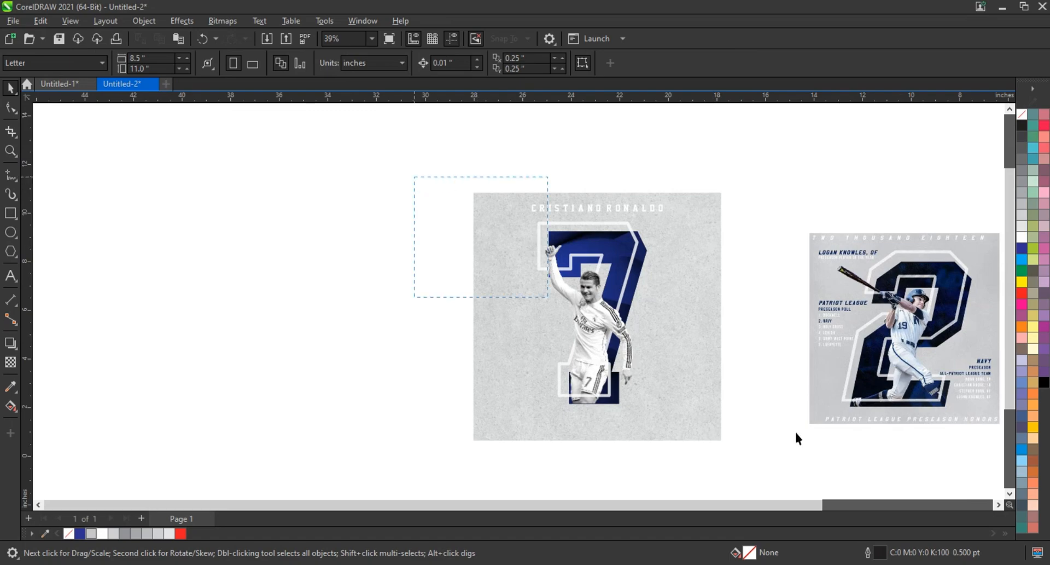
{"action": "left_click_drag", "start_coordinate": [796, 432], "coordinate": [1009, 464]}
{"action": "key", "text": "shift+F2"}
{"action": "left_click", "coordinate": [510, 313]}
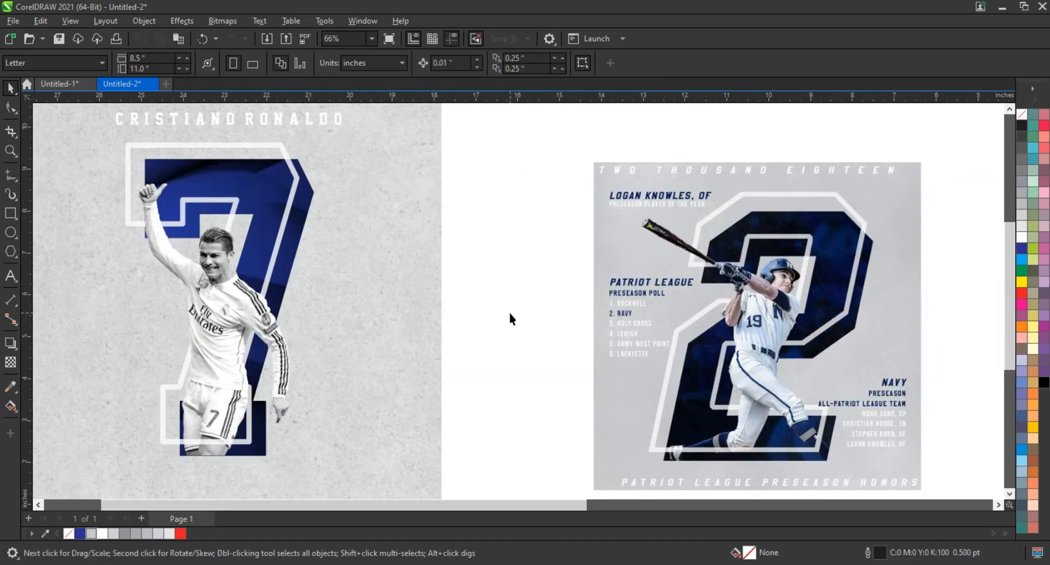
{"action": "key", "text": "F9"}
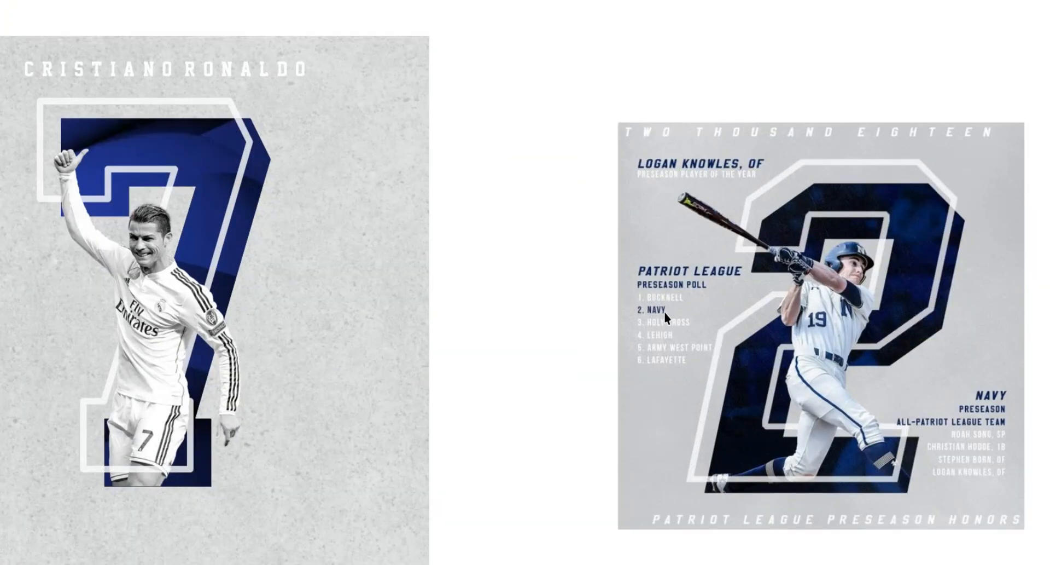
{"action": "key", "text": "F9"}
Move the whole number 7 poster horizontally until it sits close beside the baseball reference.
{"action": "scroll", "coordinate": [567, 349], "scroll_direction": "down", "scroll_amount": 4}
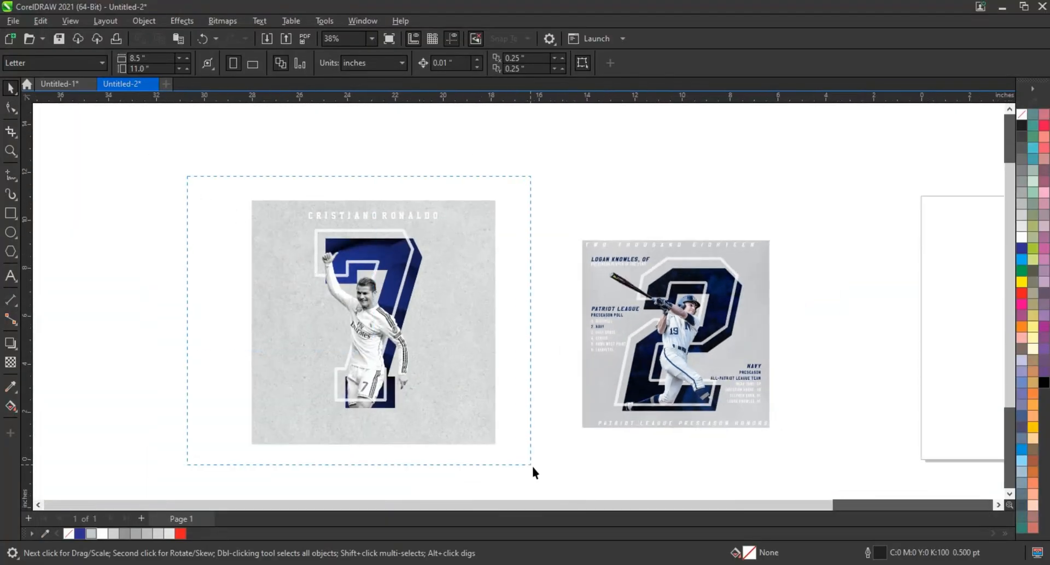
{"action": "left_click_drag", "start_coordinate": [533, 472], "coordinate": [534, 472]}
{"action": "left_click_drag", "start_coordinate": [446, 389], "coordinate": [506, 387]}
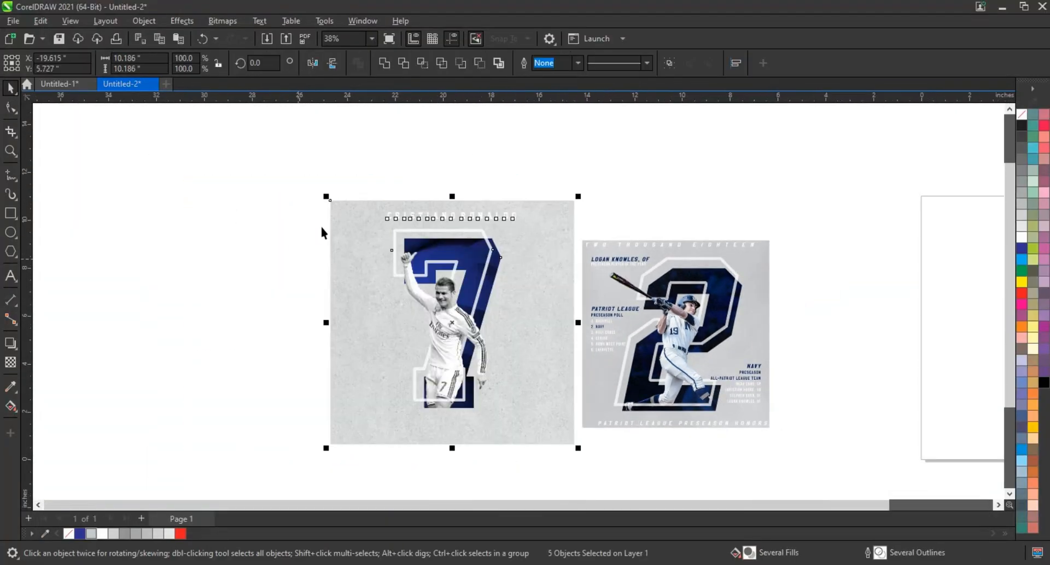
Fit the poster and the baseball reference in view together and preview both designs full screen.
{"action": "left_click_drag", "start_coordinate": [286, 199], "coordinate": [795, 449]}
{"action": "key", "text": "shift+F2"}
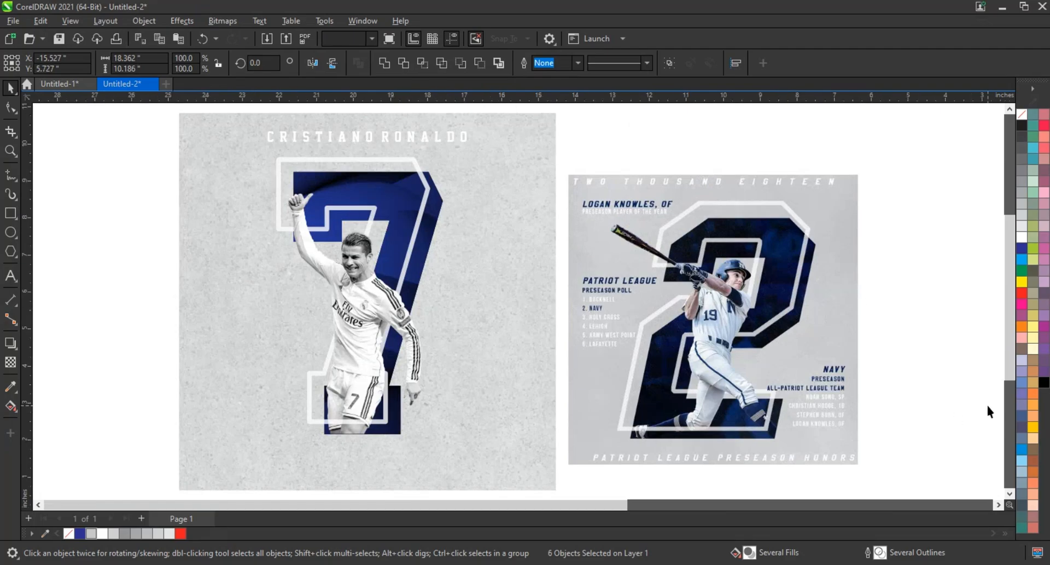
{"action": "left_click", "coordinate": [986, 402]}
{"action": "key", "text": "F9"}
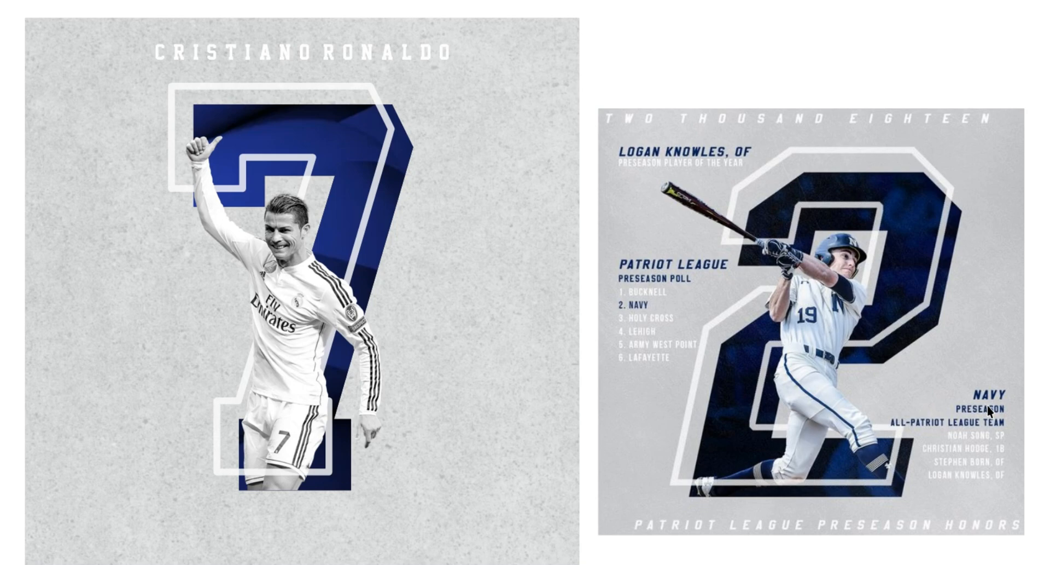
{"action": "key", "text": "Escape"}
{"action": "key", "text": "F4"}
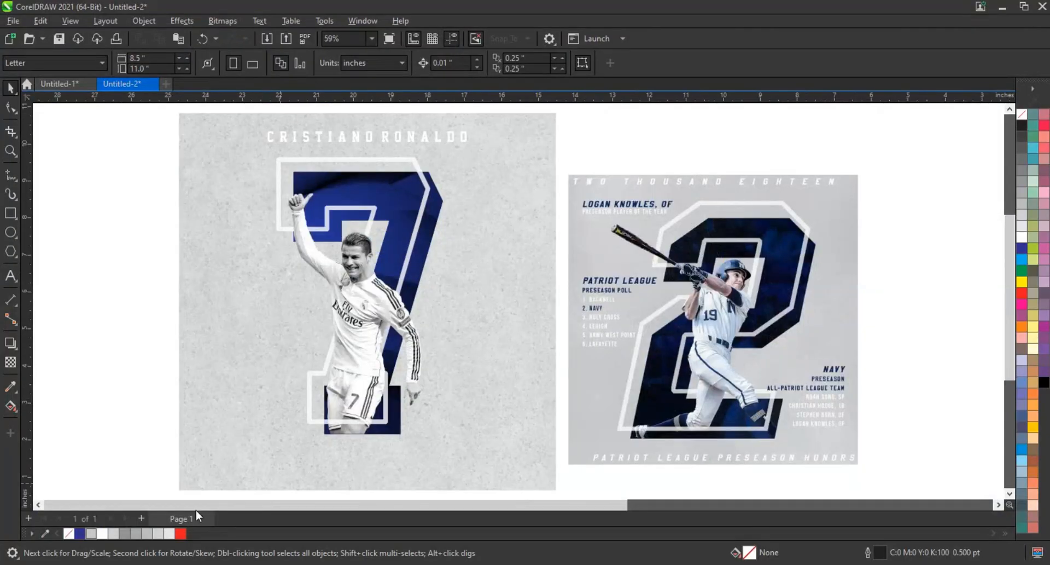